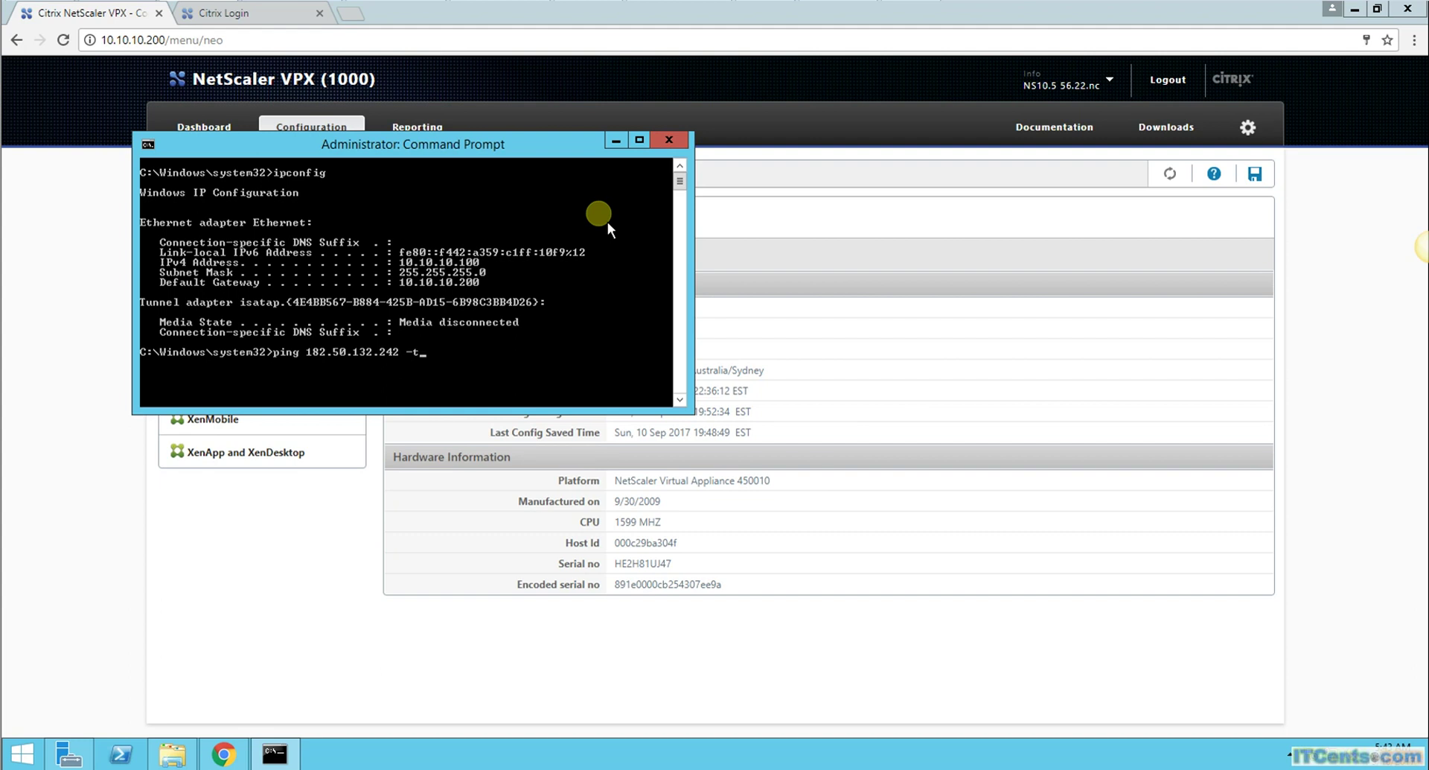
- Ping 182.50.132.242 from the client and the appliance shell, see 100% loss, then stop both pings
{"action": "key", "text": "Return"}
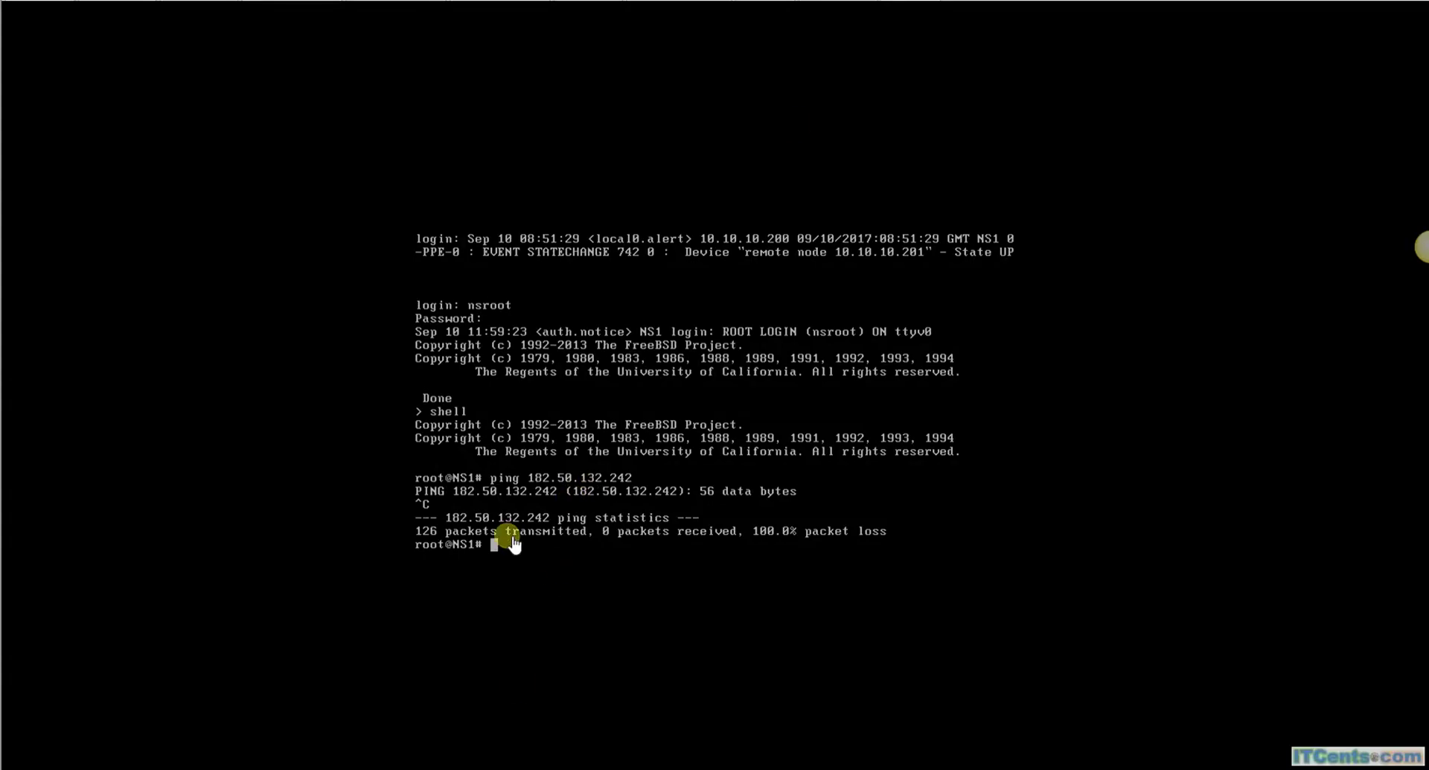
{"action": "key", "text": "Up"}
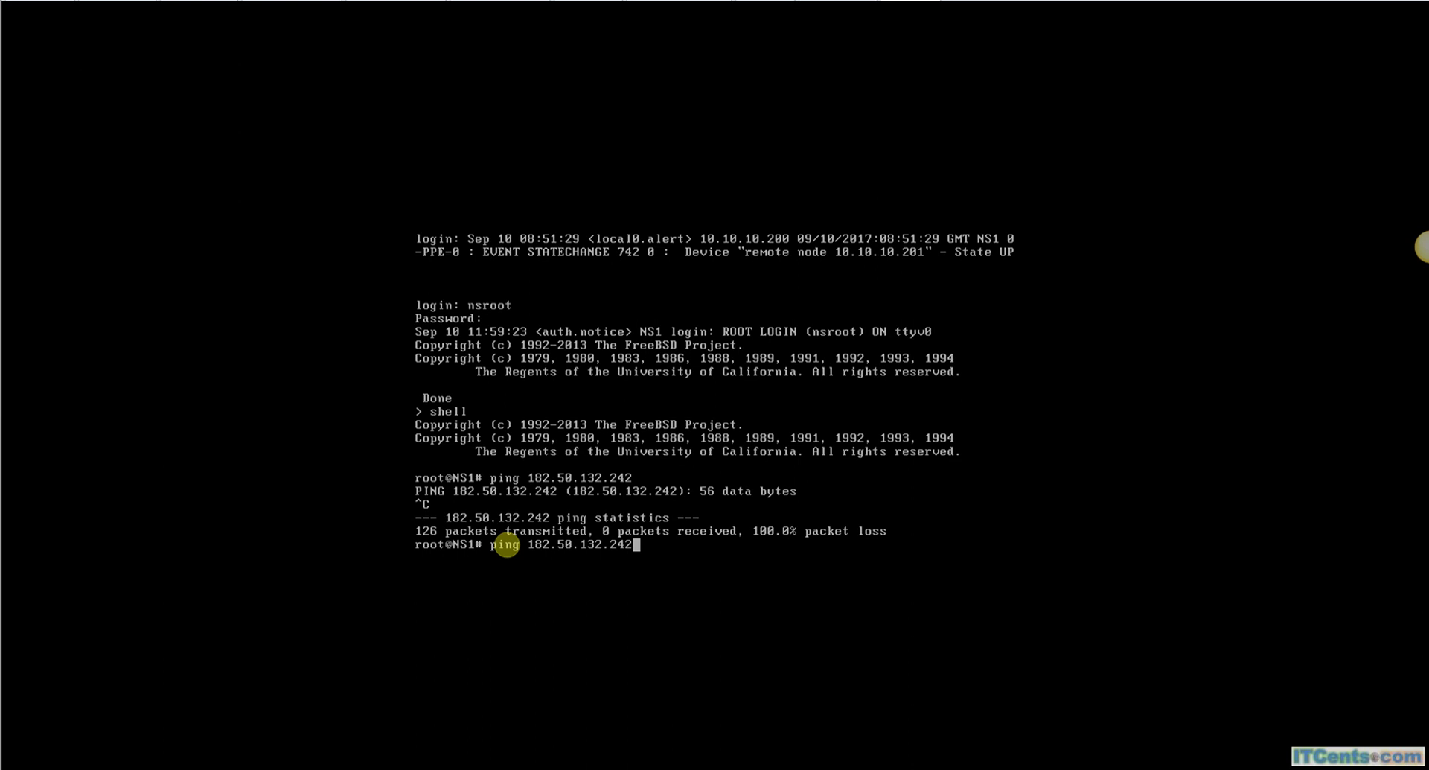
{"action": "key", "text": "Return"}
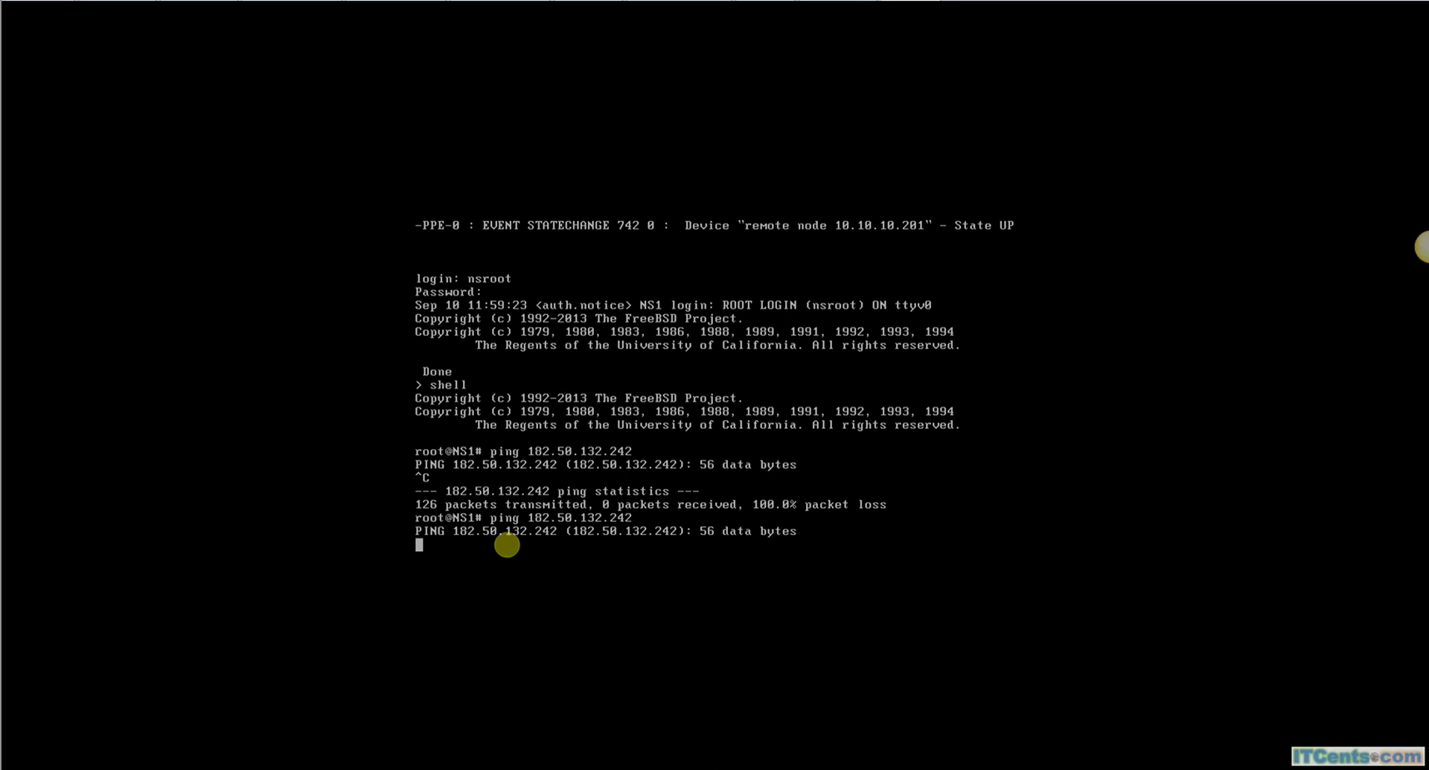
{"action": "key", "text": "ctrl+c"}
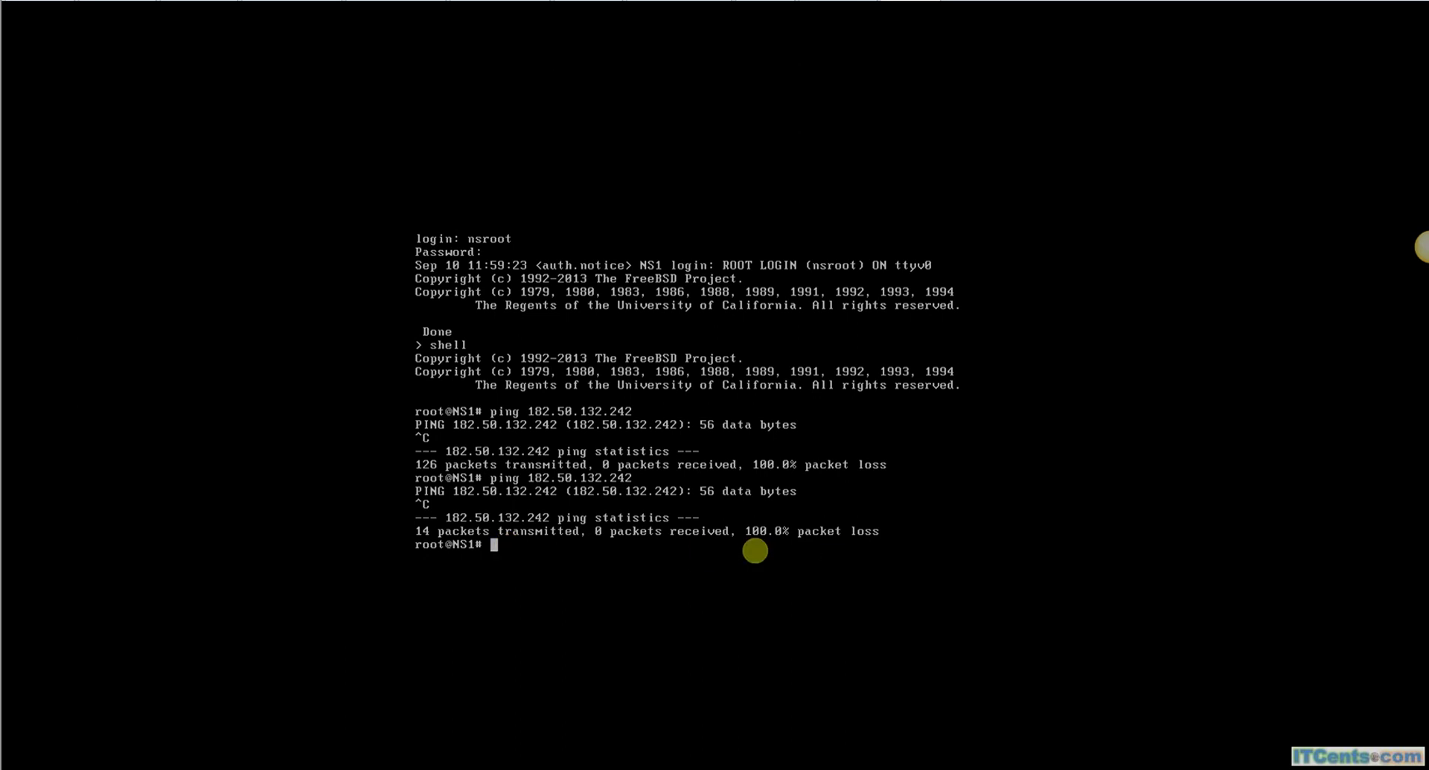
{"action": "key", "text": "alt+Tab"}
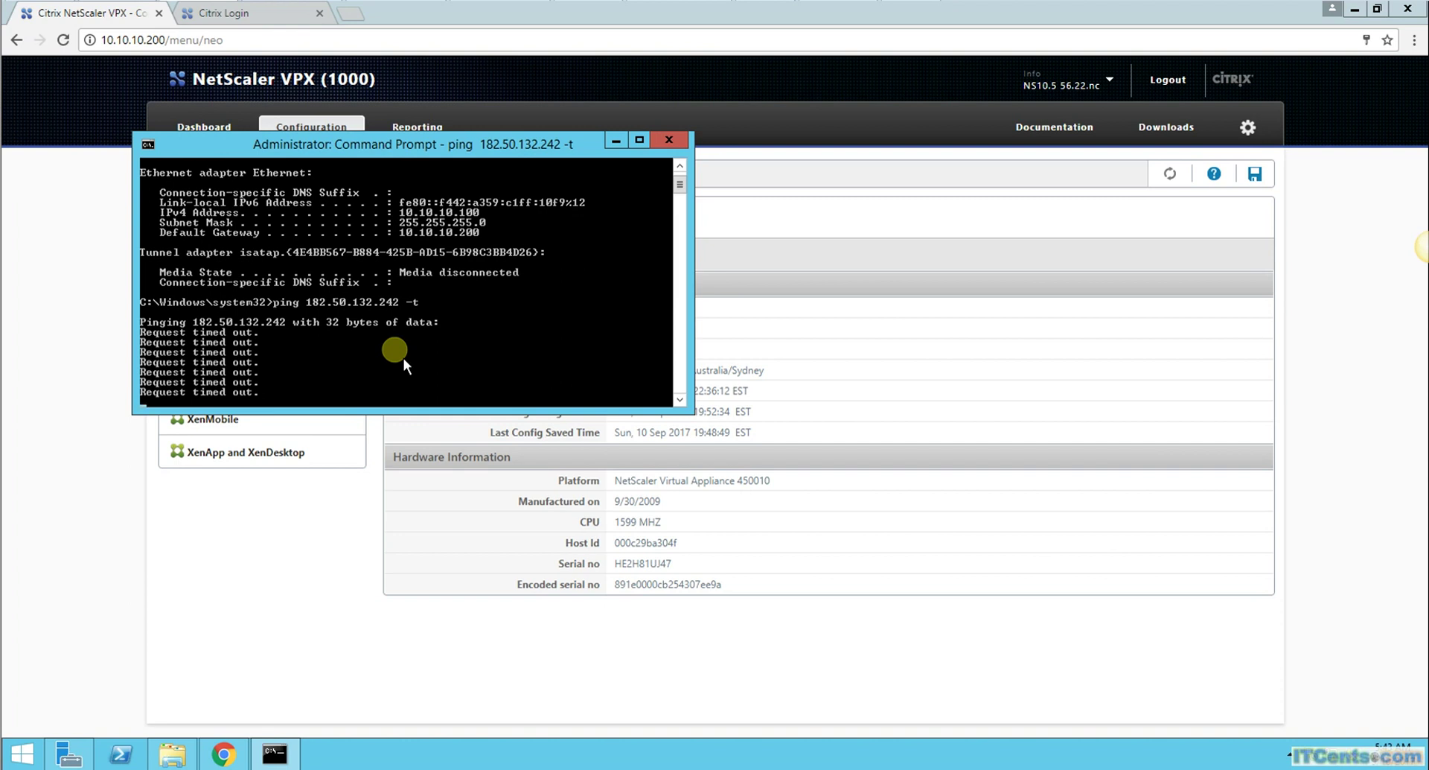
{"action": "key", "text": "ctrl+c"}
- Open the routing table under System > Network > Routes
{"action": "left_click", "coordinate": [615, 140]}
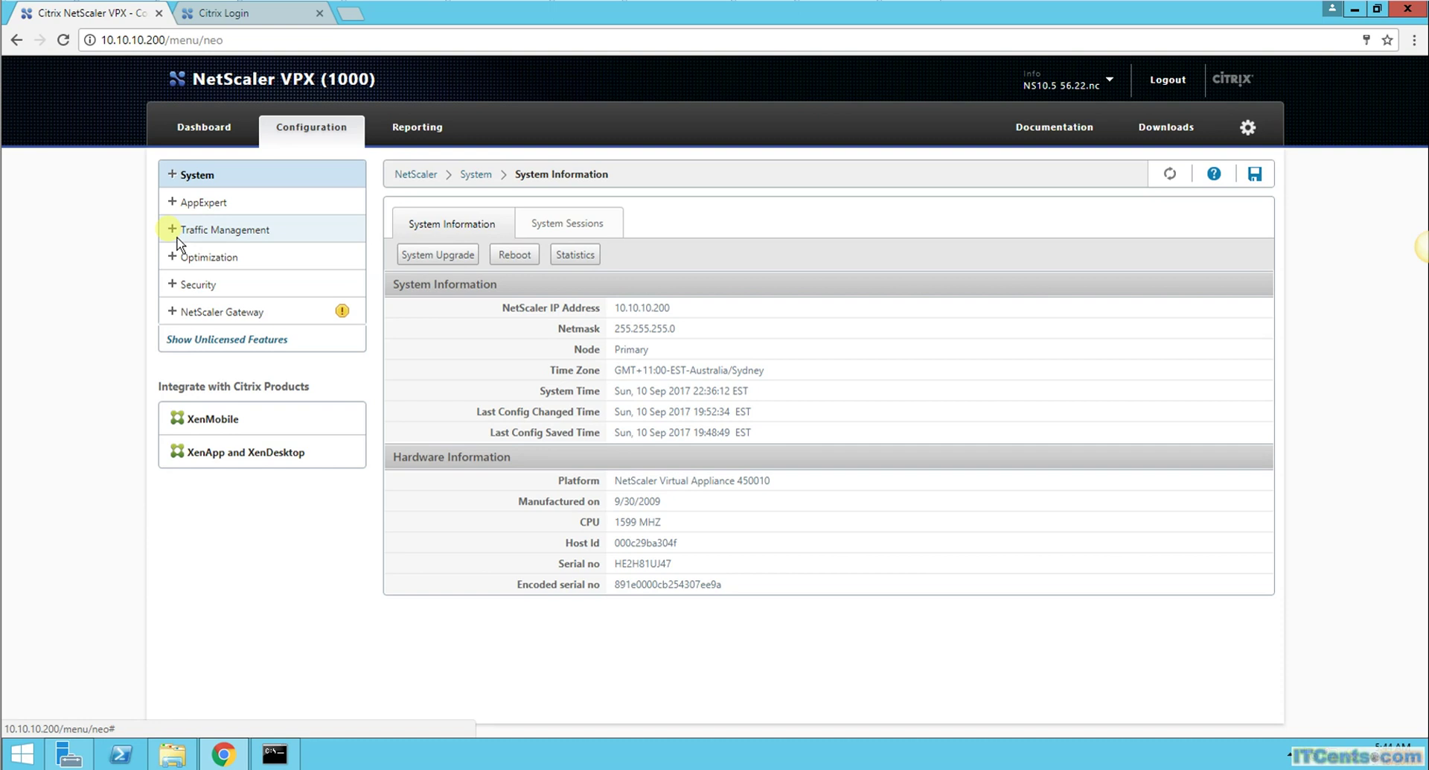
{"action": "left_click", "coordinate": [185, 176]}
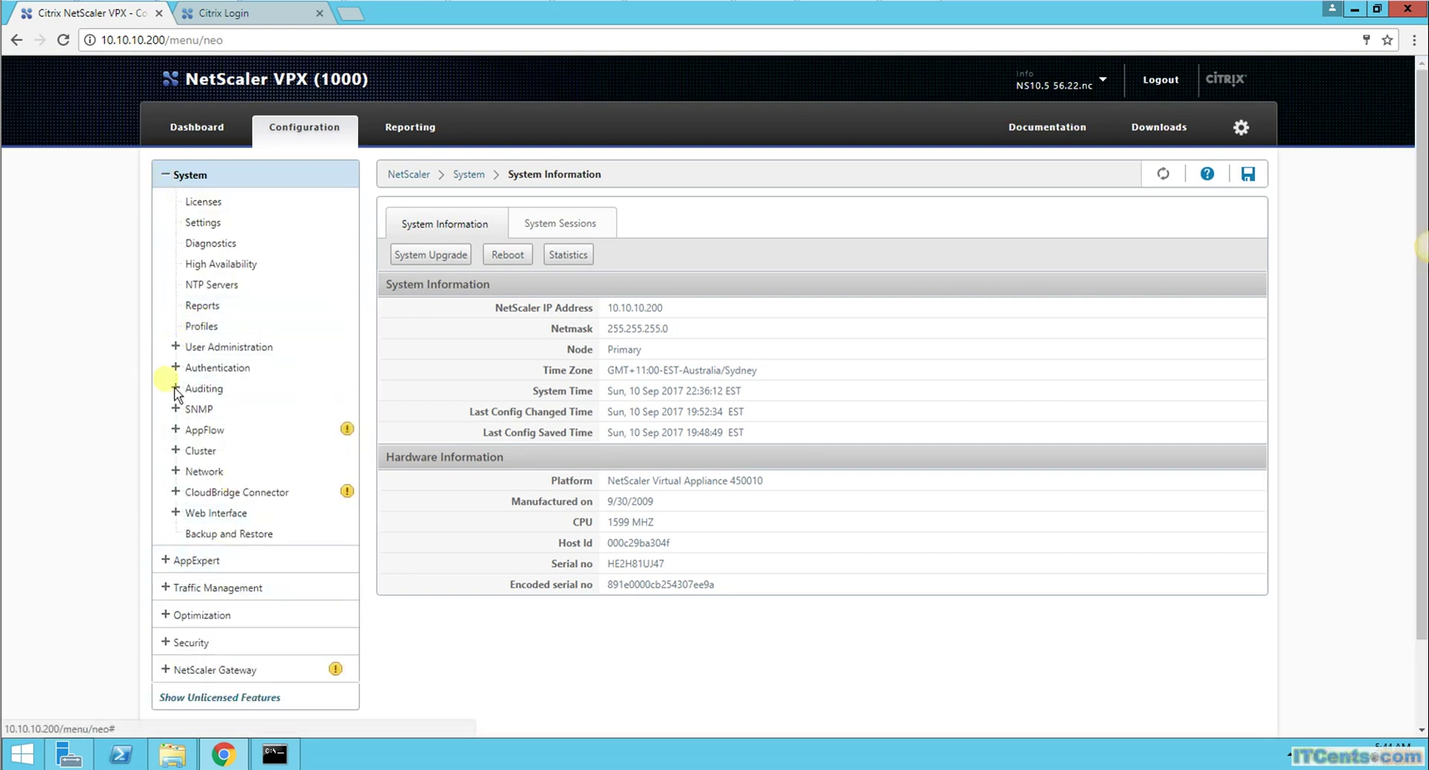
{"action": "left_click", "coordinate": [185, 476]}
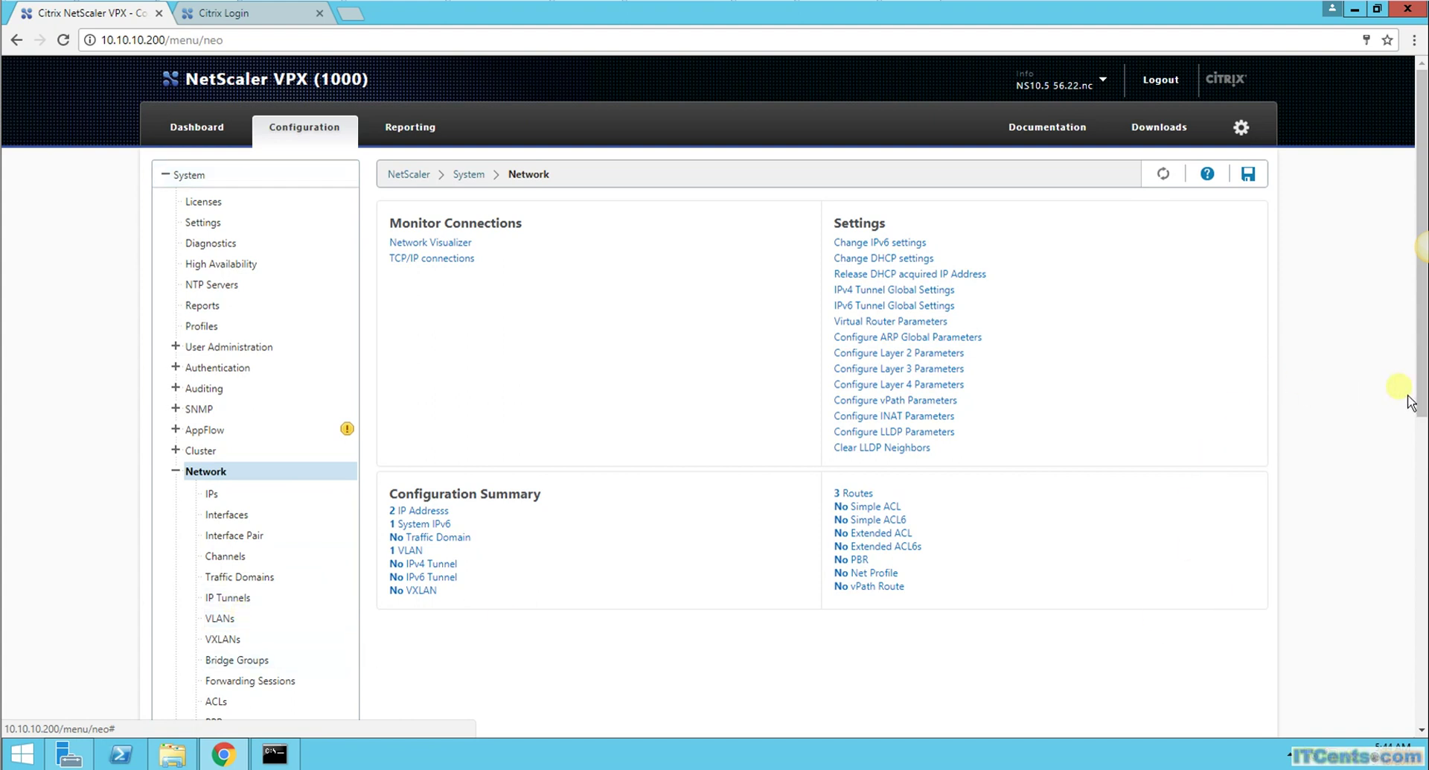
{"action": "scroll", "coordinate": [1420, 335], "scroll_direction": "down", "scroll_amount": 2}
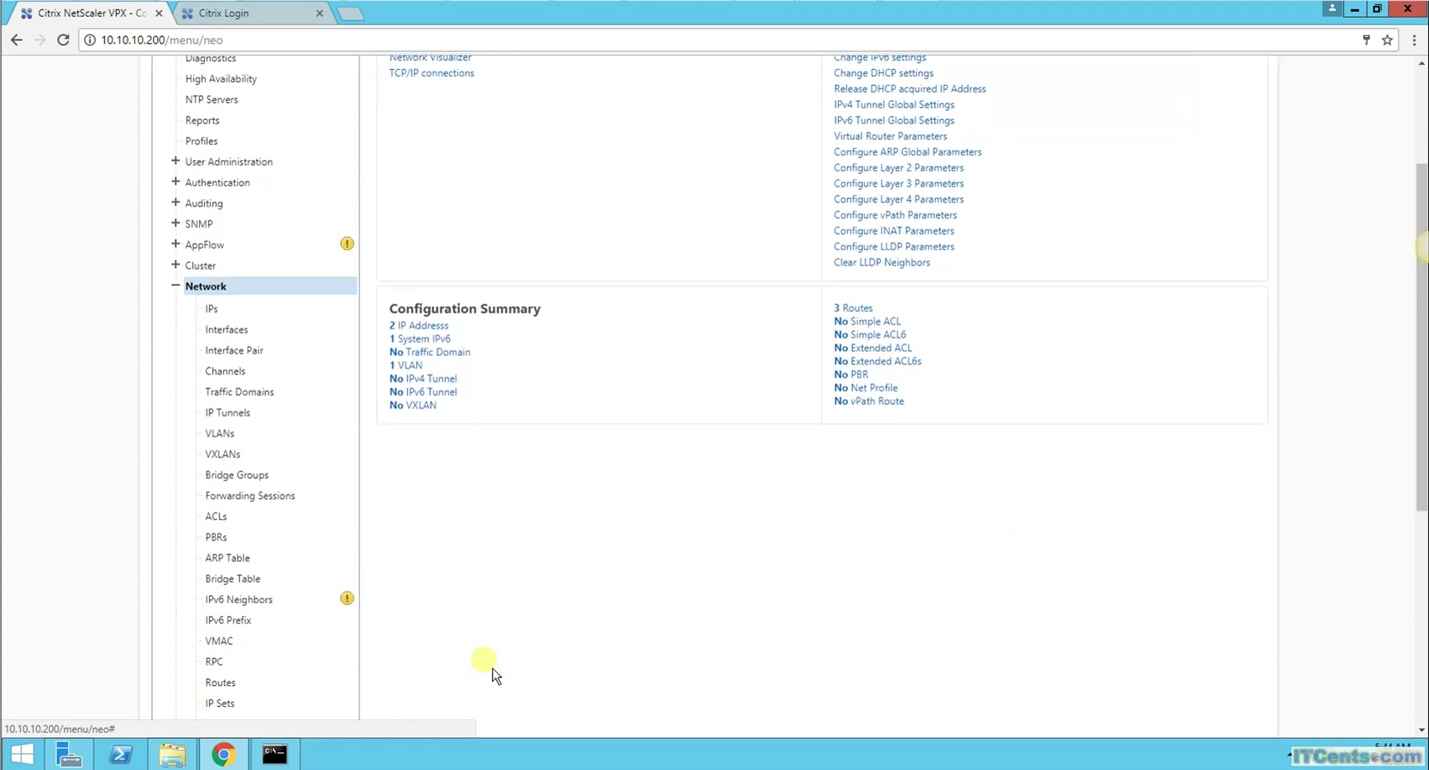
{"action": "left_click", "coordinate": [212, 682]}
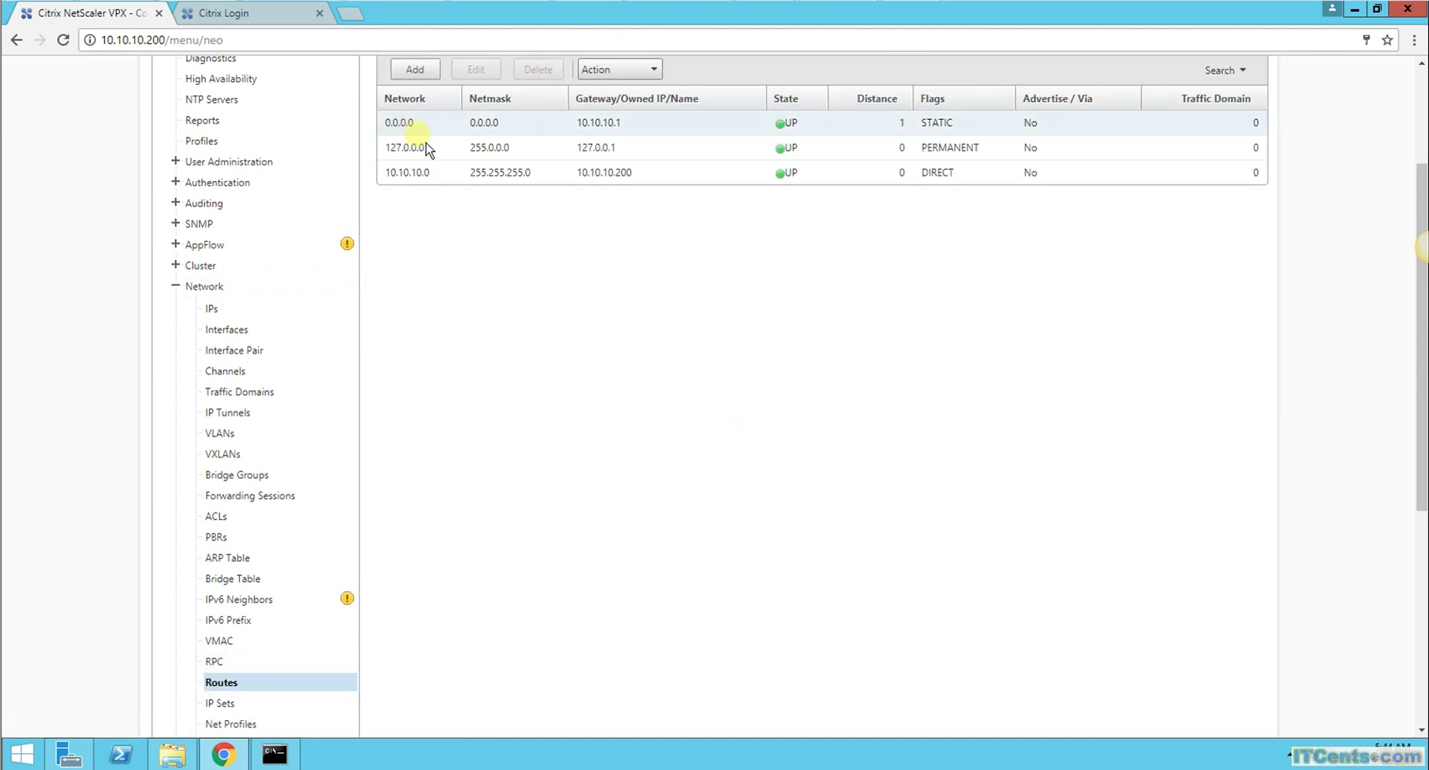
- Delete the 0.0.0.0 default route via 10.10.10.1 and start a new route
{"action": "left_click", "coordinate": [635, 132]}
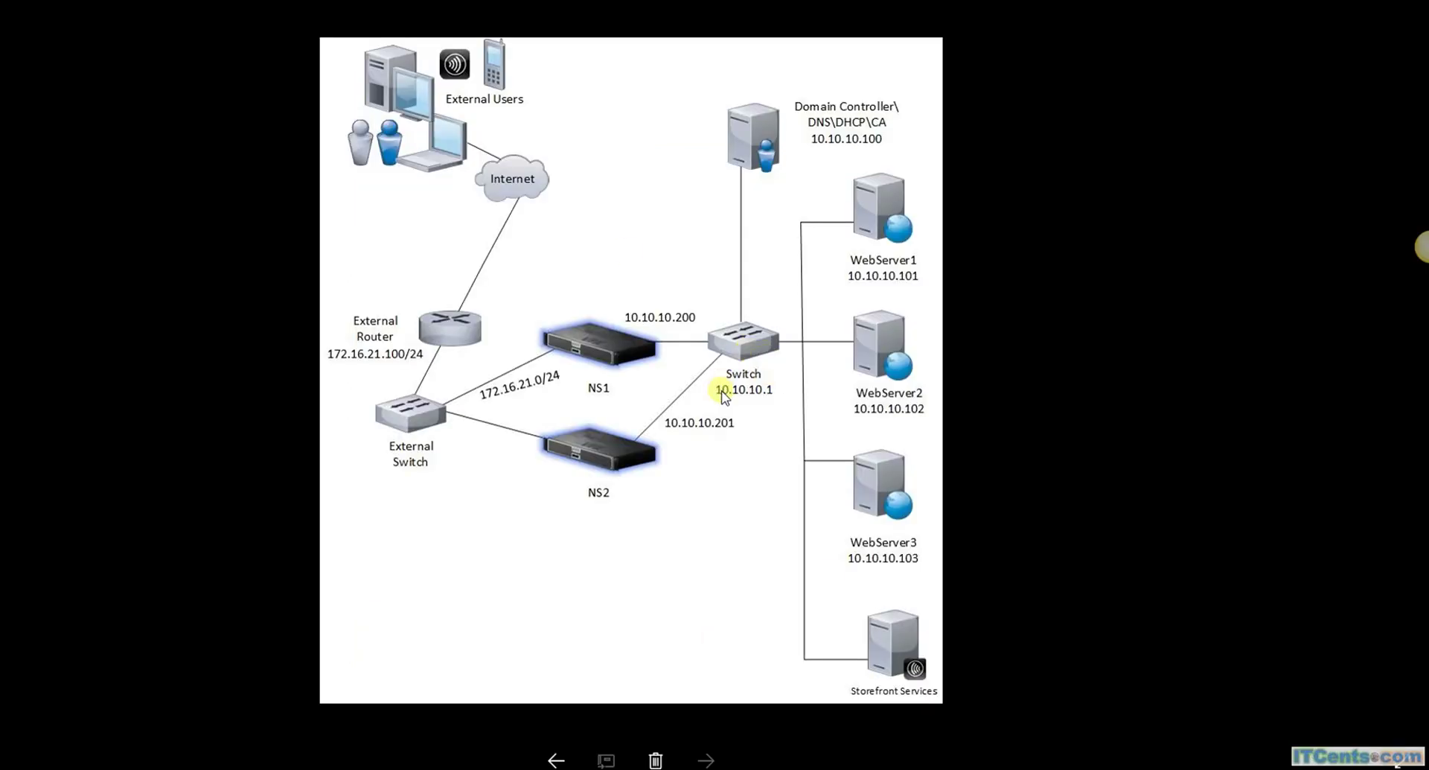
{"action": "left_click", "coordinate": [1402, 16]}
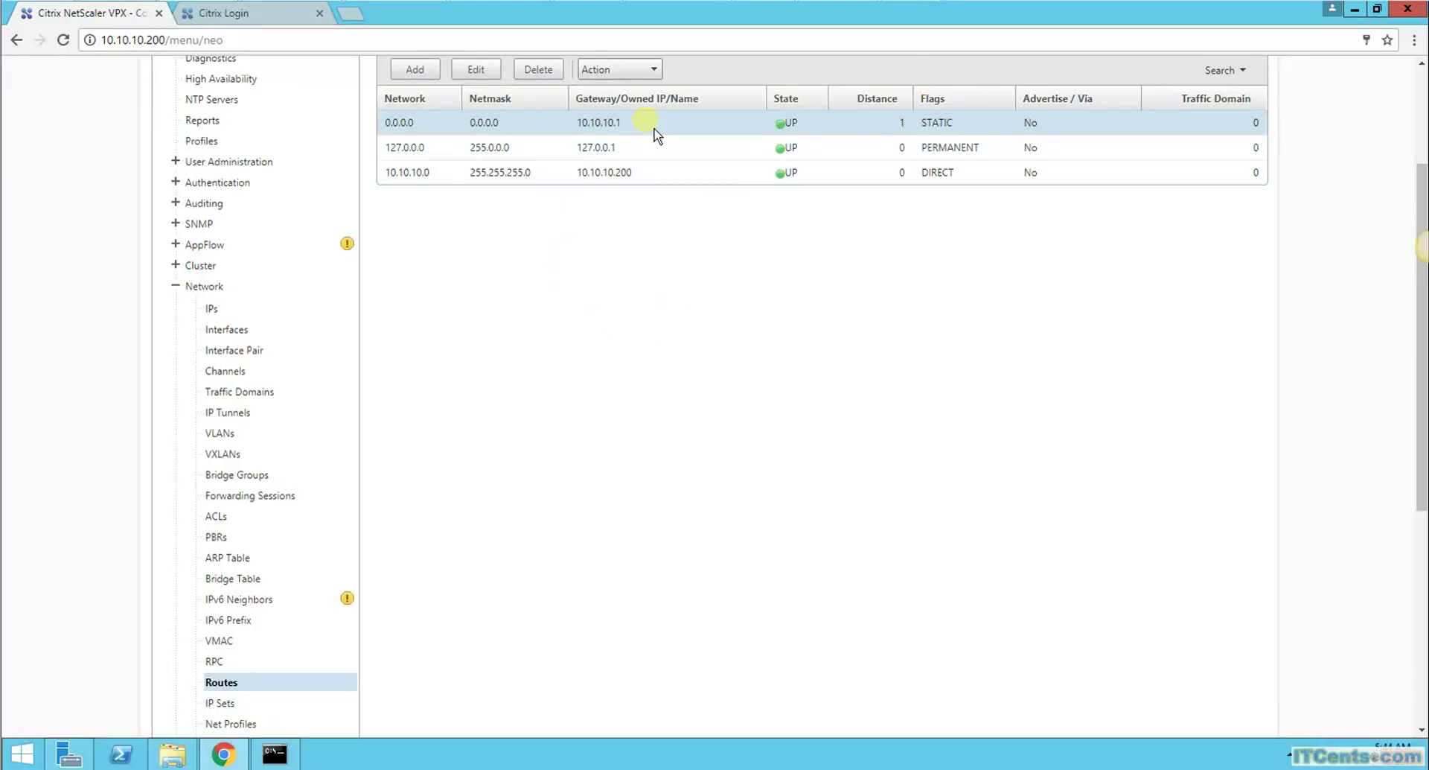
{"action": "left_click", "coordinate": [486, 78]}
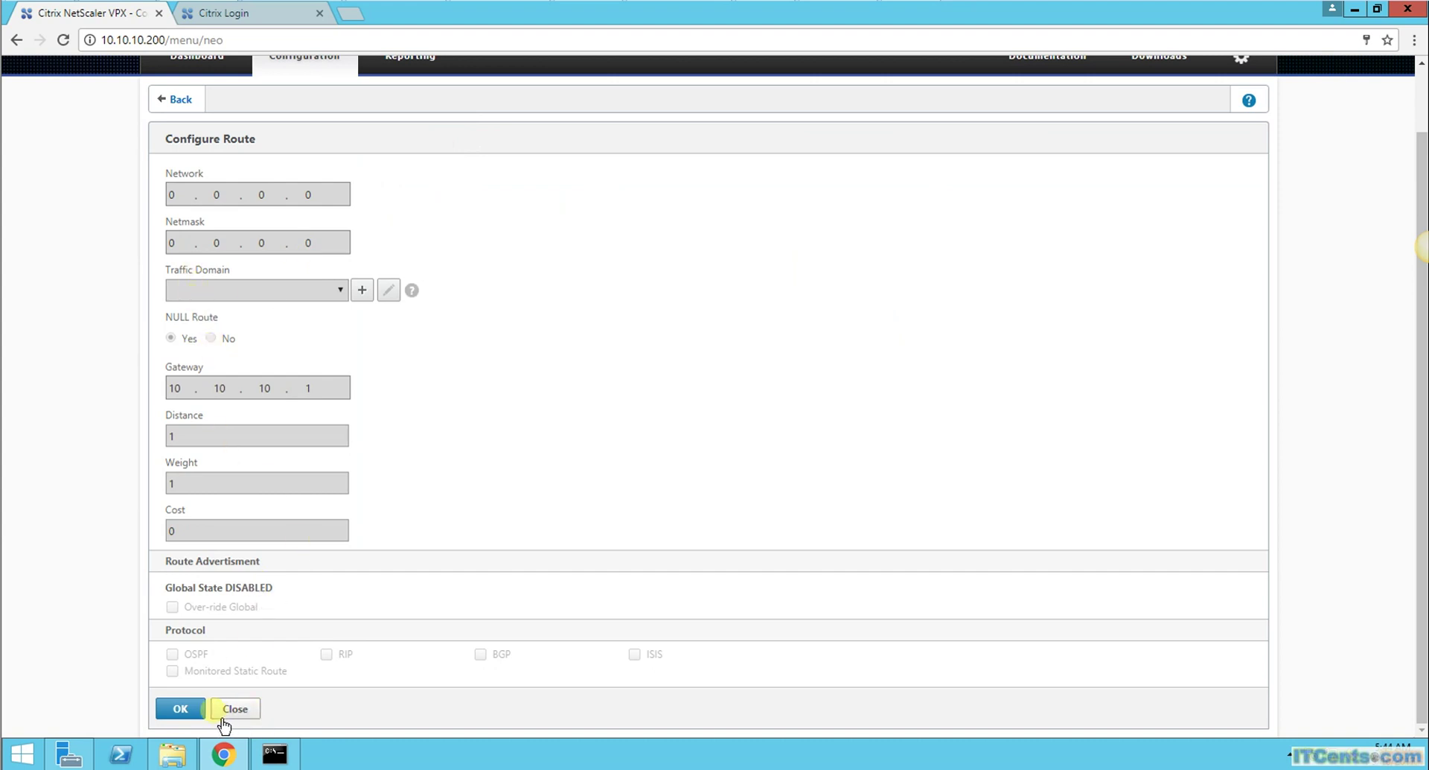
{"action": "left_click", "coordinate": [182, 103]}
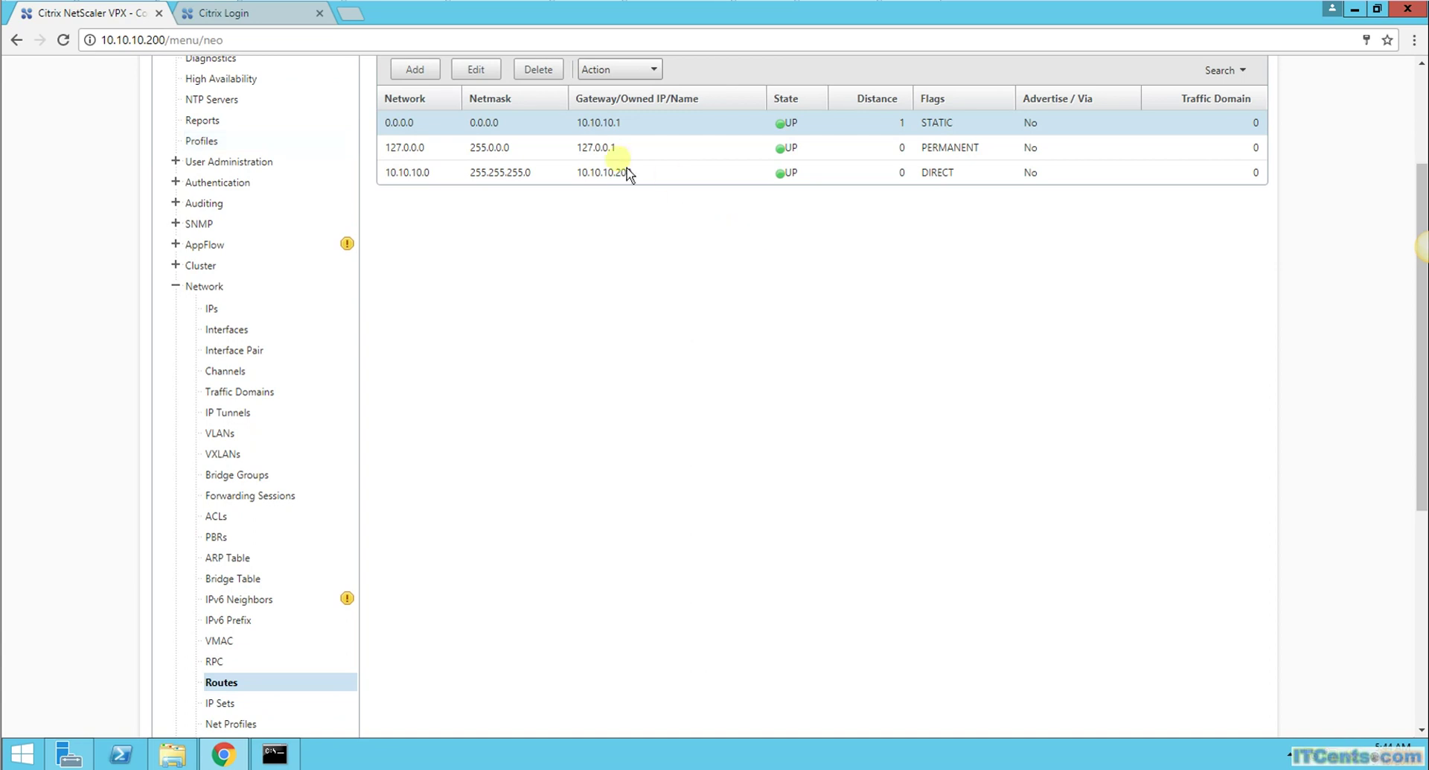
{"action": "left_click", "coordinate": [540, 70]}
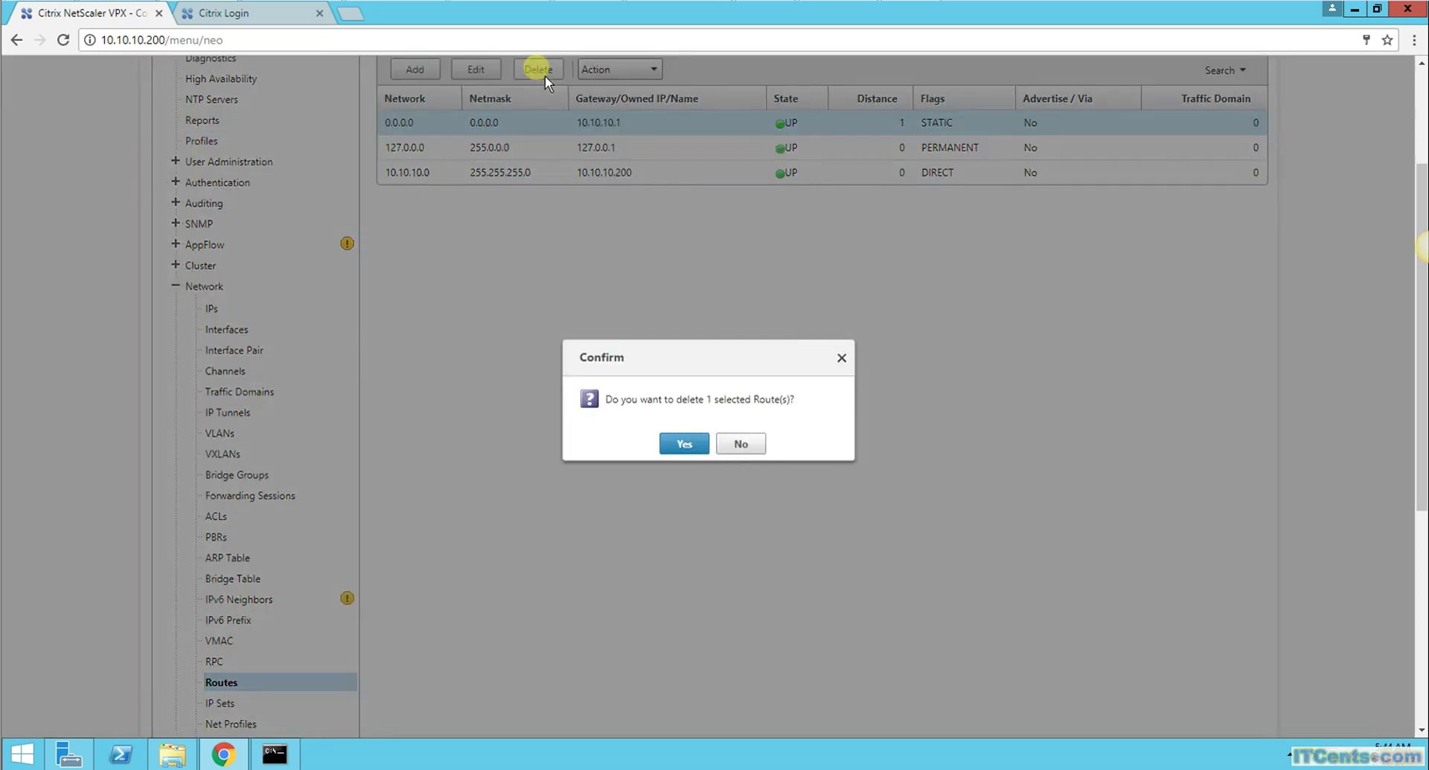
{"action": "left_click", "coordinate": [701, 451]}
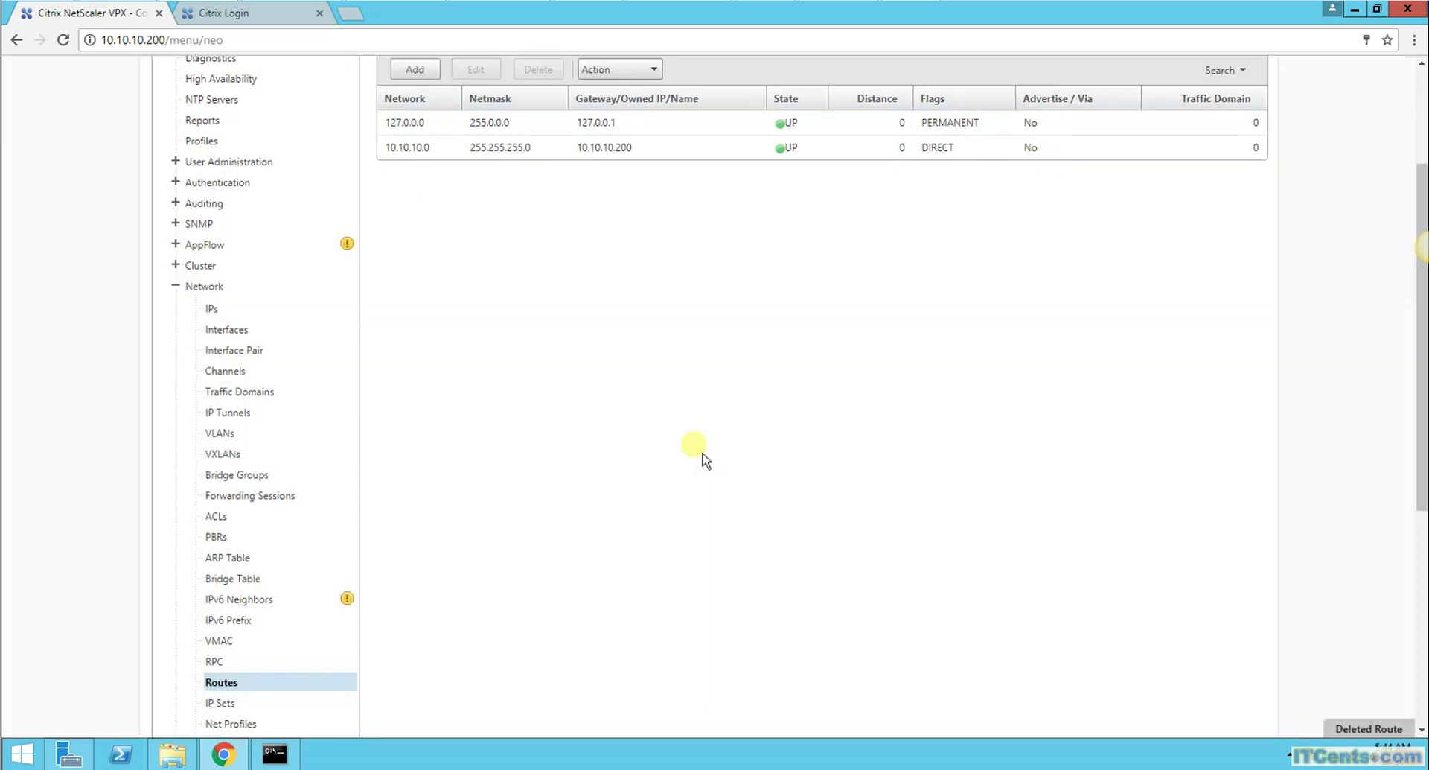
{"action": "left_click", "coordinate": [420, 71]}
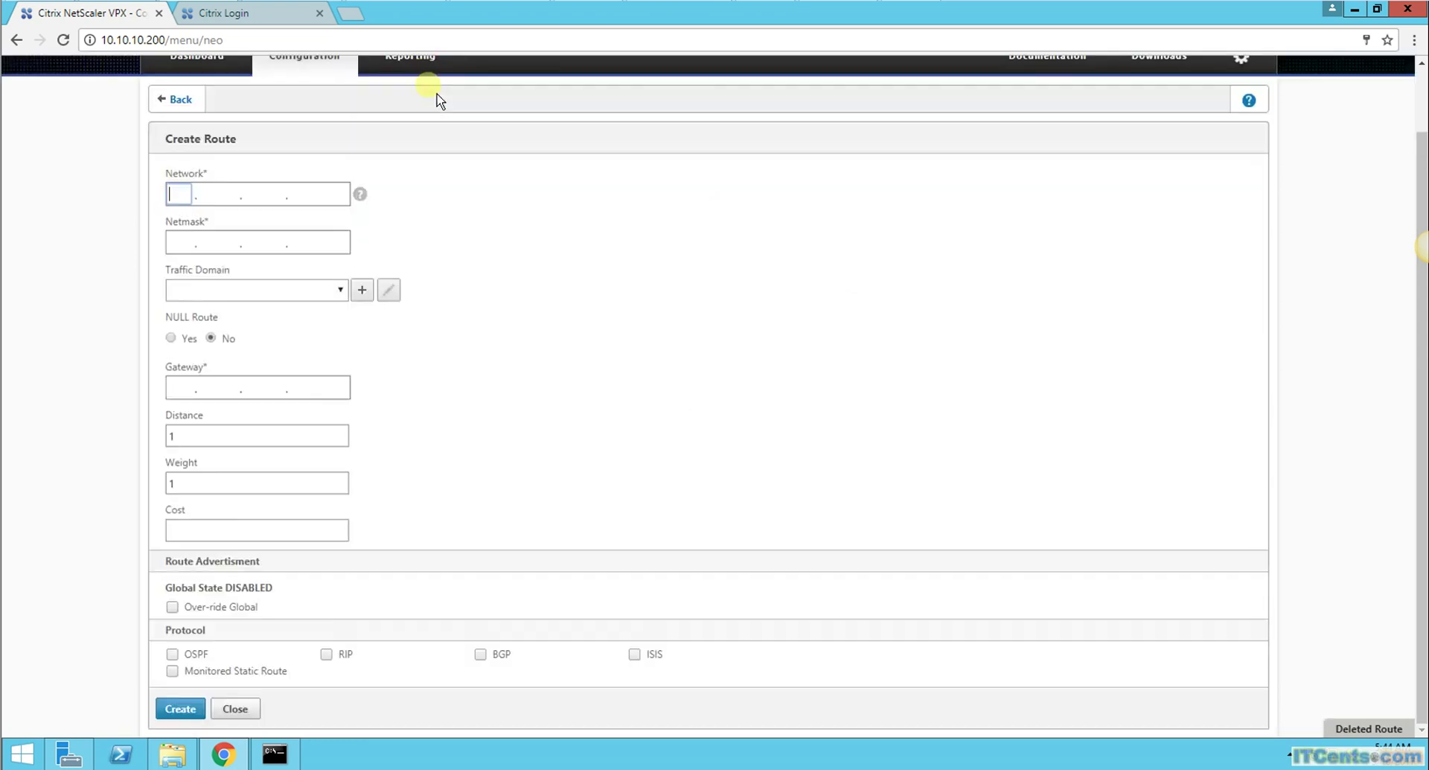
- Try a non-null 0.0.0.0 route via gateway 172.16.21.100, dismiss the unreachable error, and return to Routes
{"action": "type", "text": "0"}
{"action": "type", "text": "."}
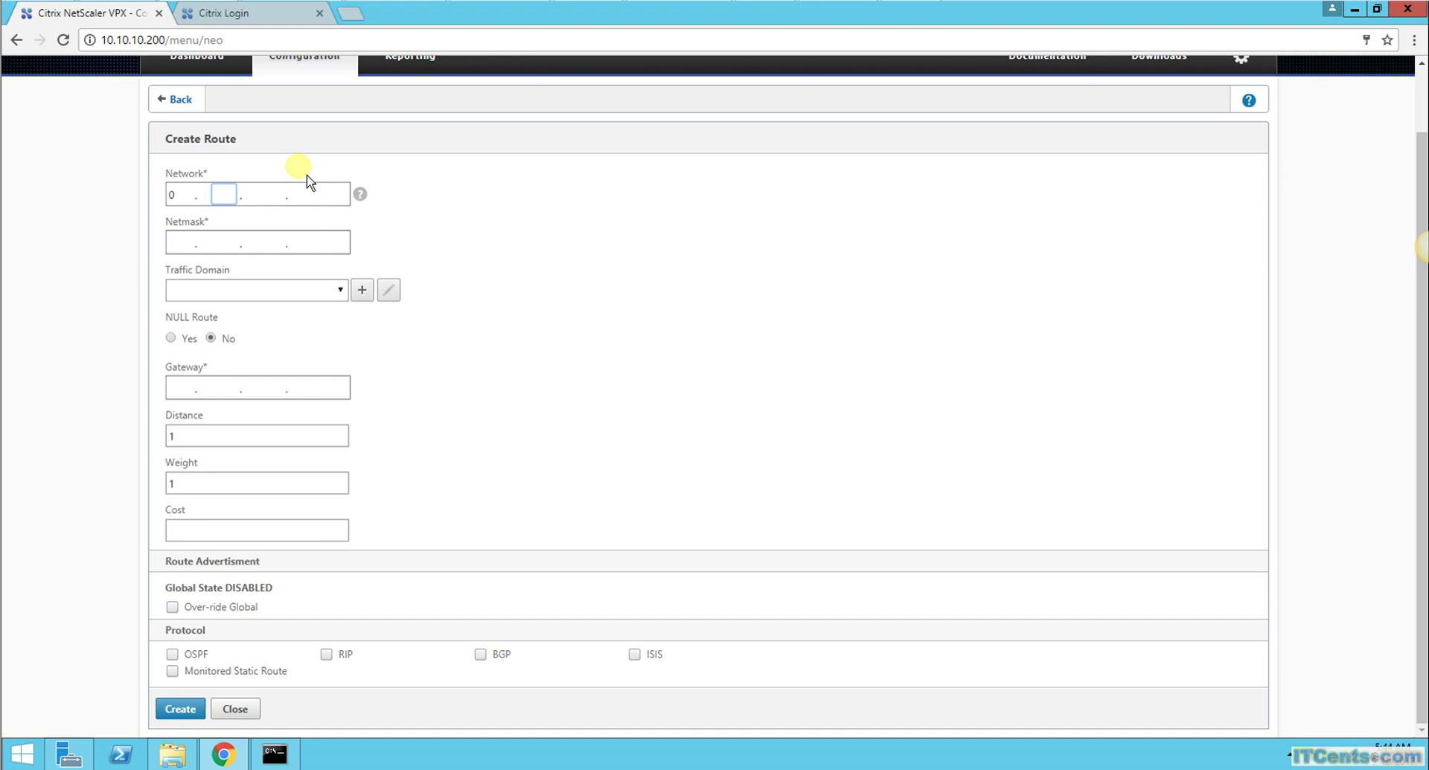
{"action": "type", "text": "0.0.0"}
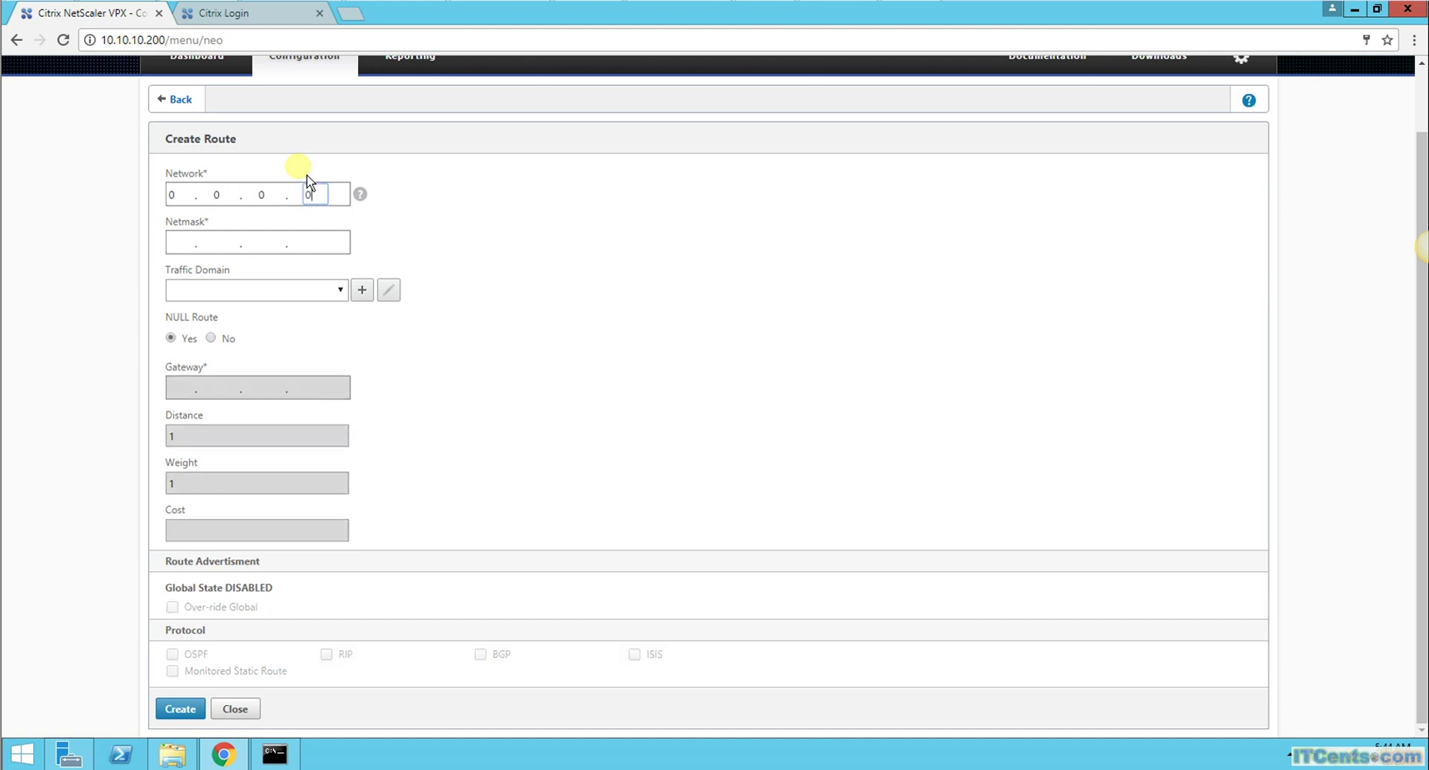
{"action": "type", "text": "0"}
{"action": "left_click", "coordinate": [178, 243]}
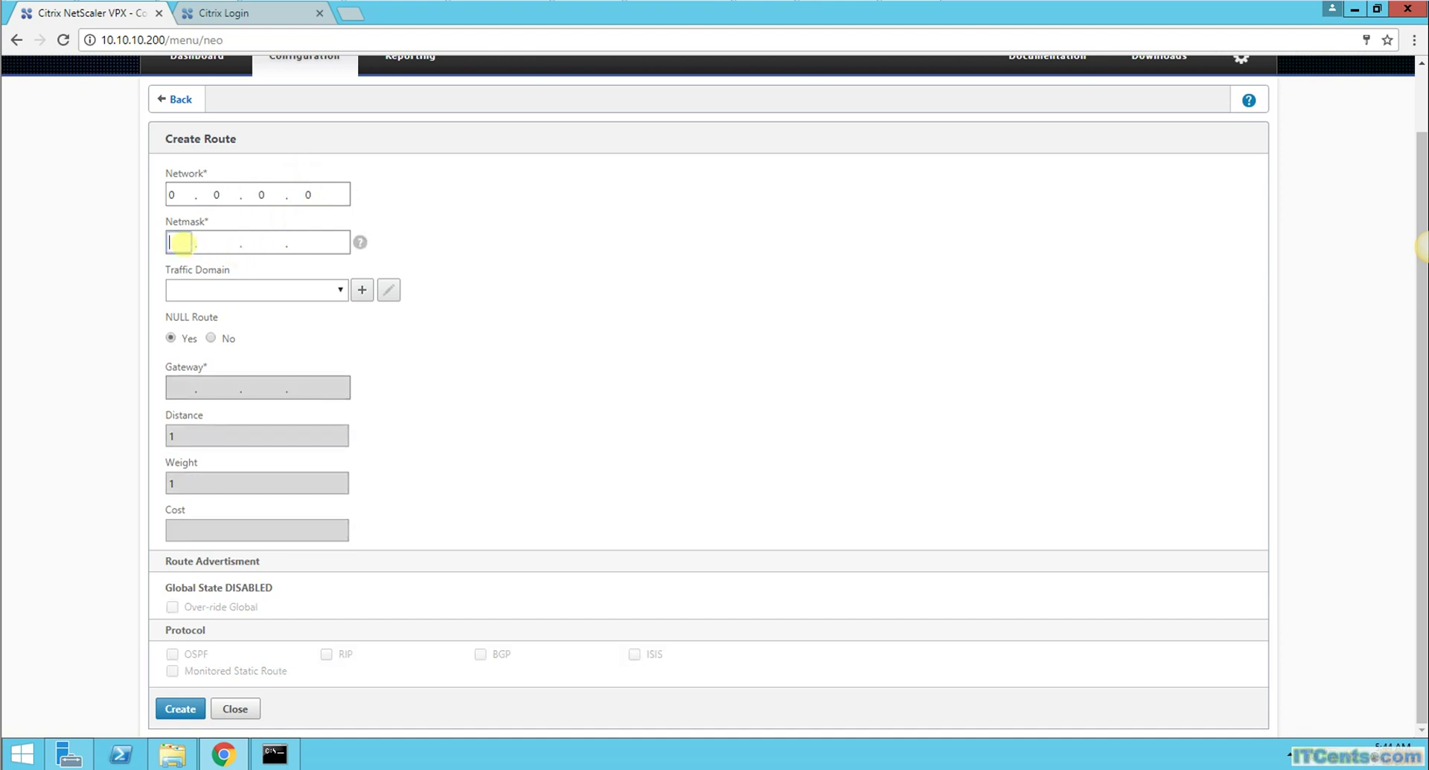
{"action": "type", "text": "0.0.0.0"}
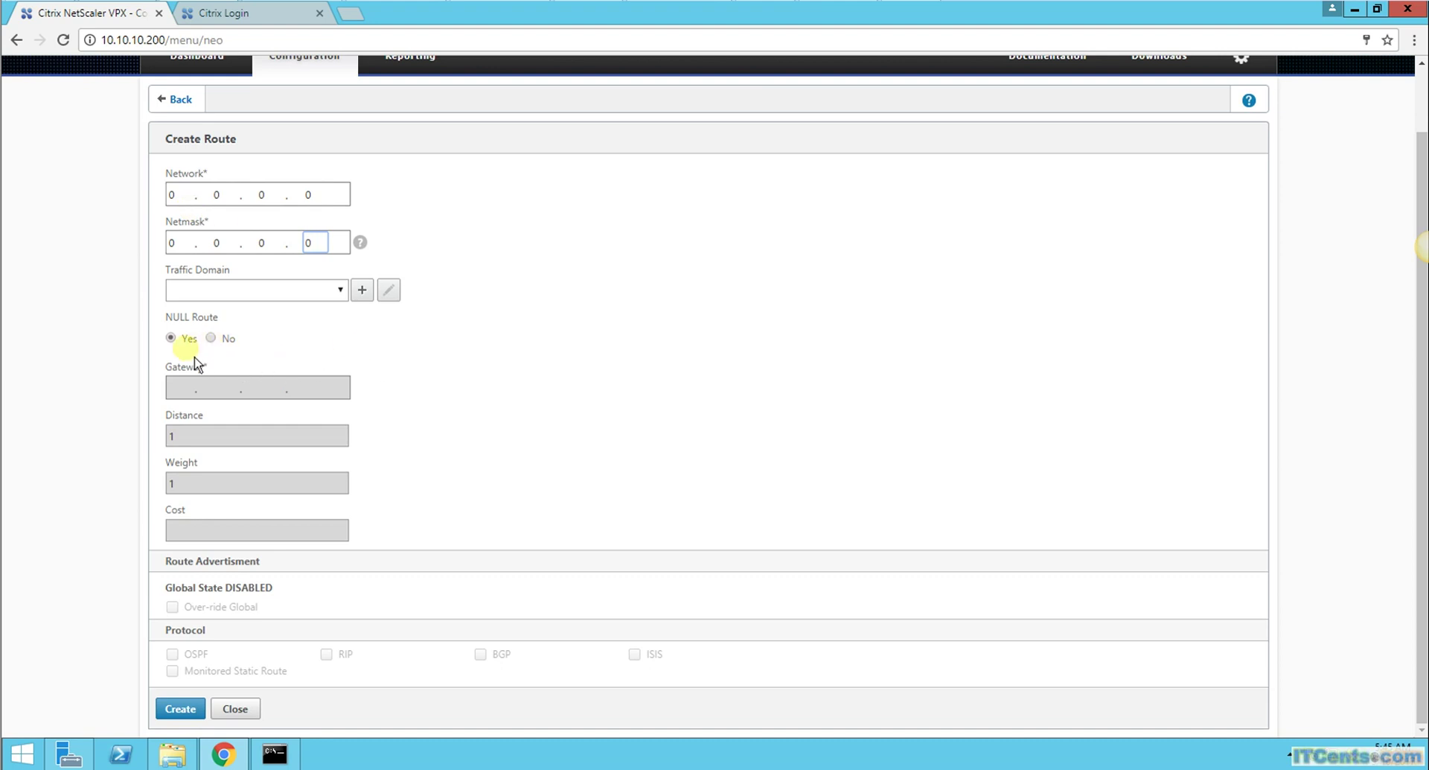
{"action": "left_click", "coordinate": [211, 338]}
{"action": "left_click", "coordinate": [178, 387]}
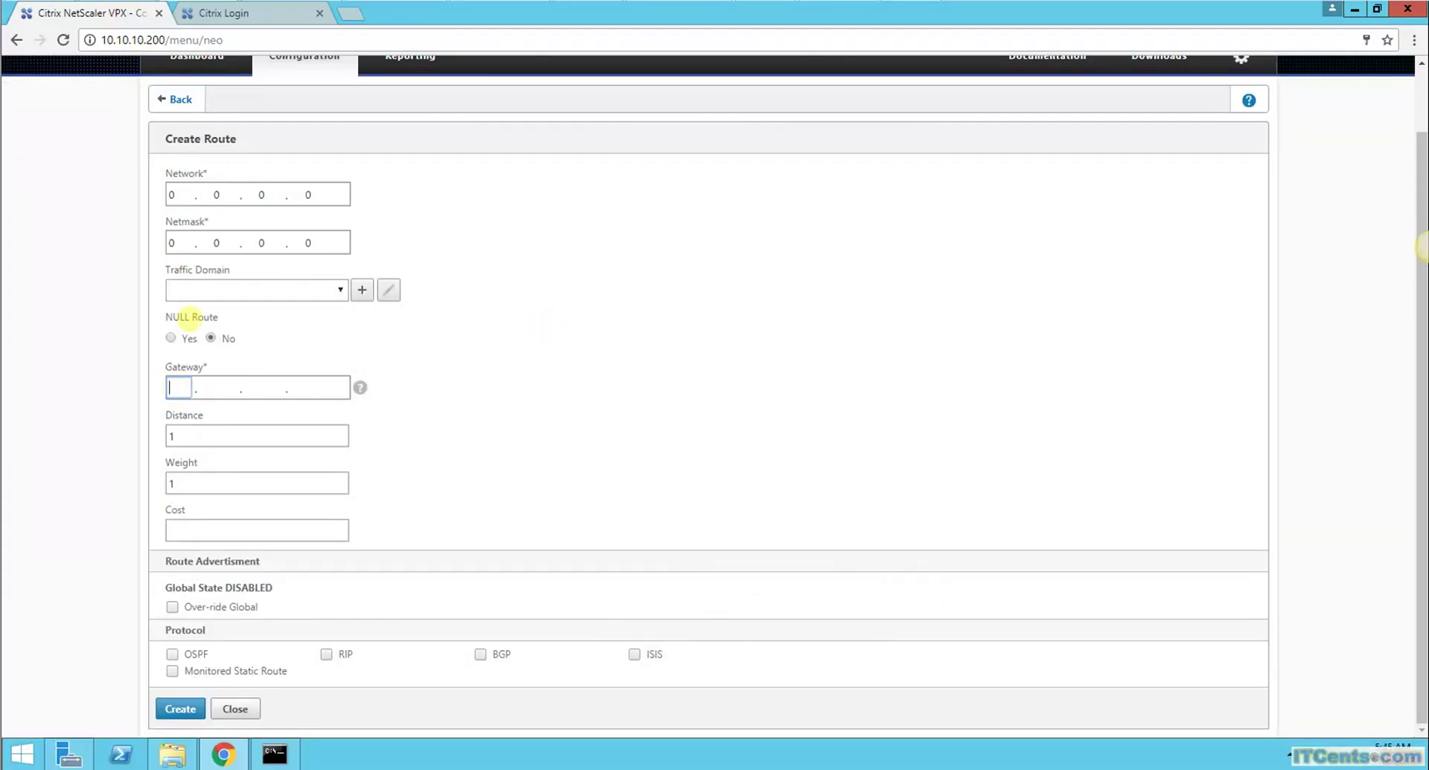
{"action": "type", "text": "172.16.21.100"}
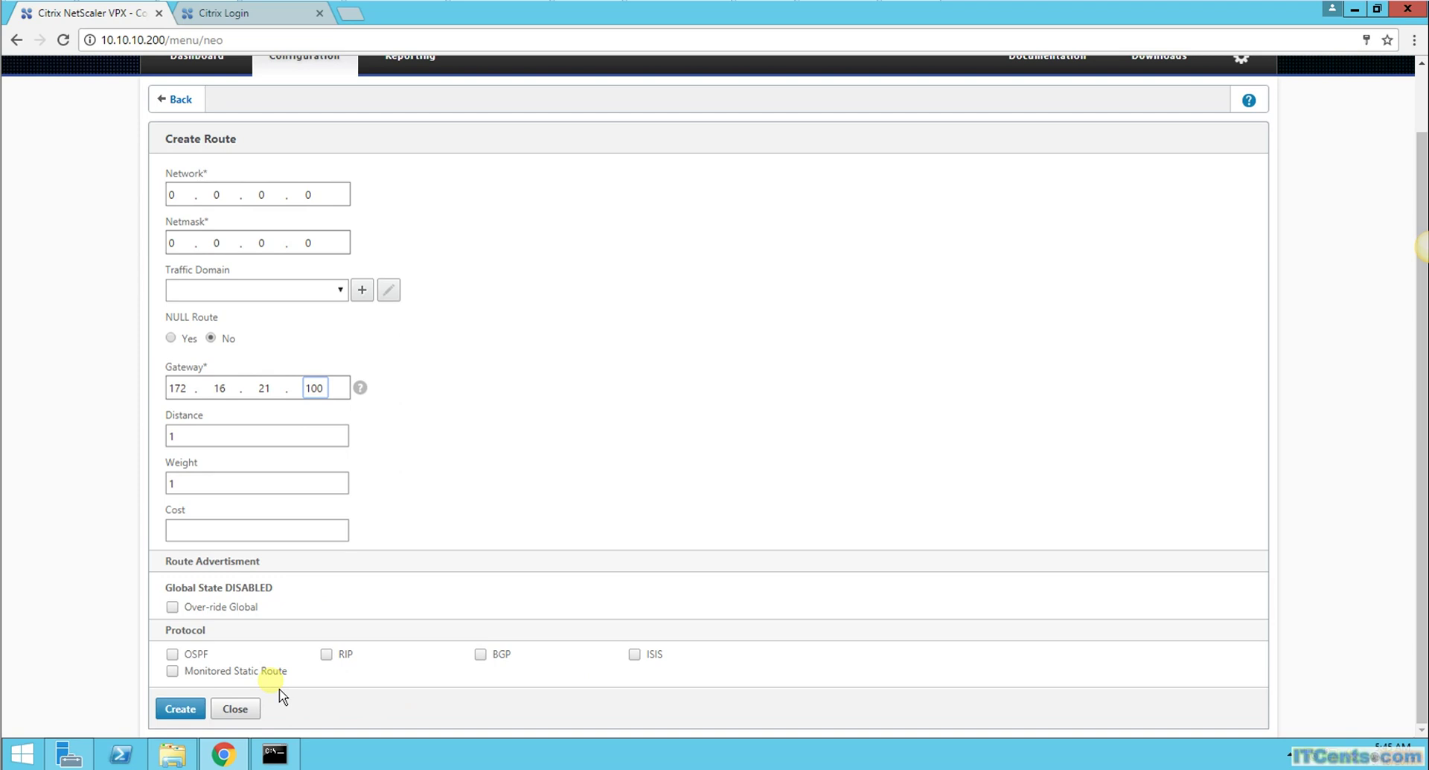
{"action": "left_click", "coordinate": [191, 709]}
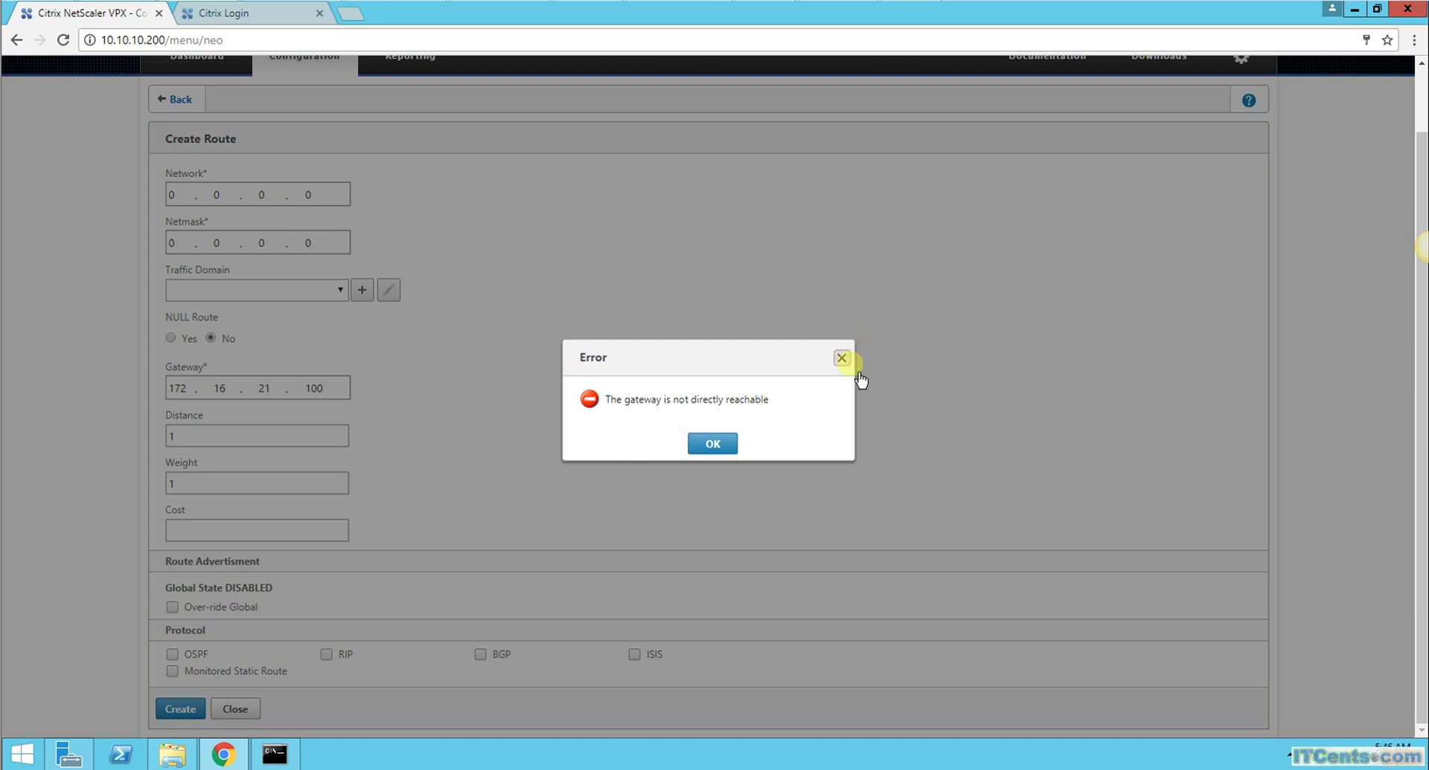
{"action": "left_click", "coordinate": [841, 358]}
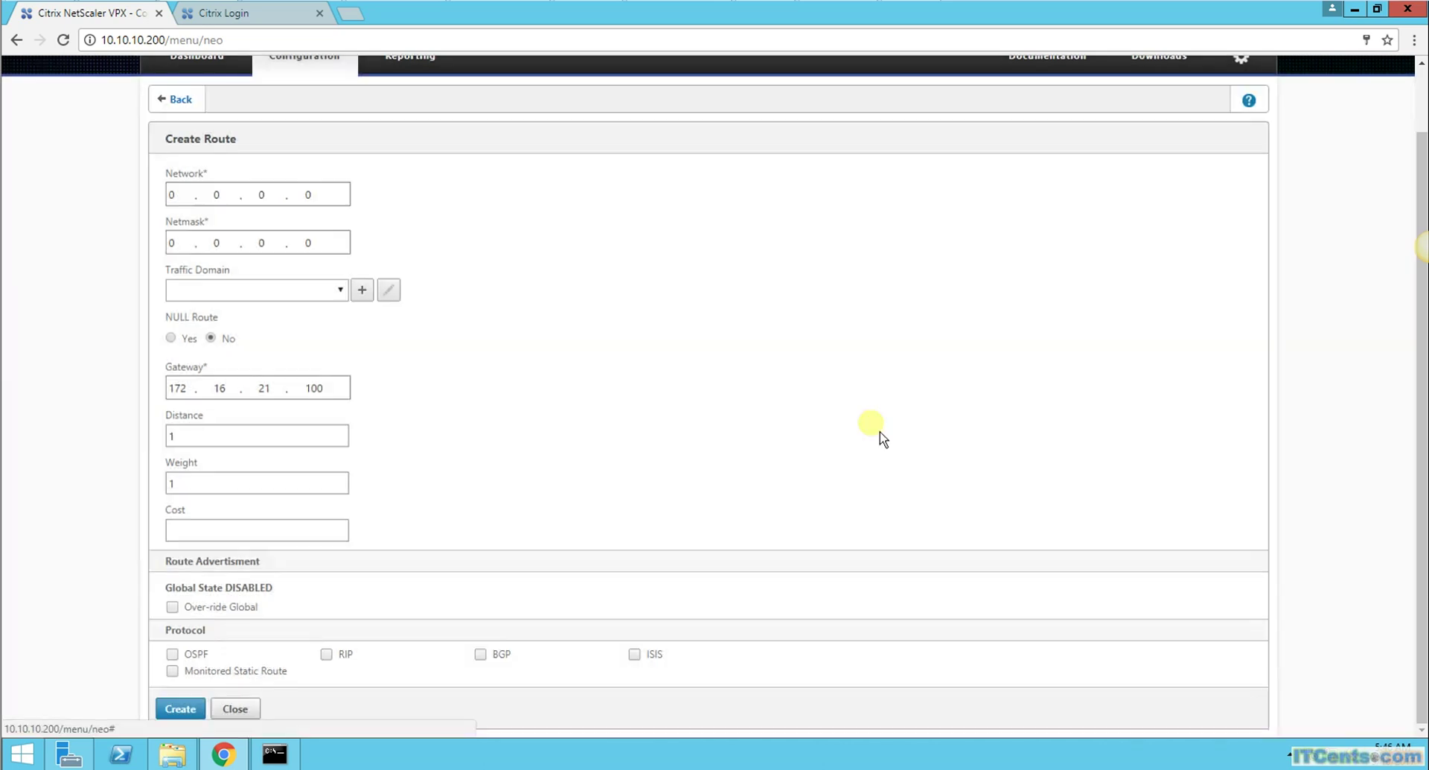
{"action": "left_click", "coordinate": [183, 104]}
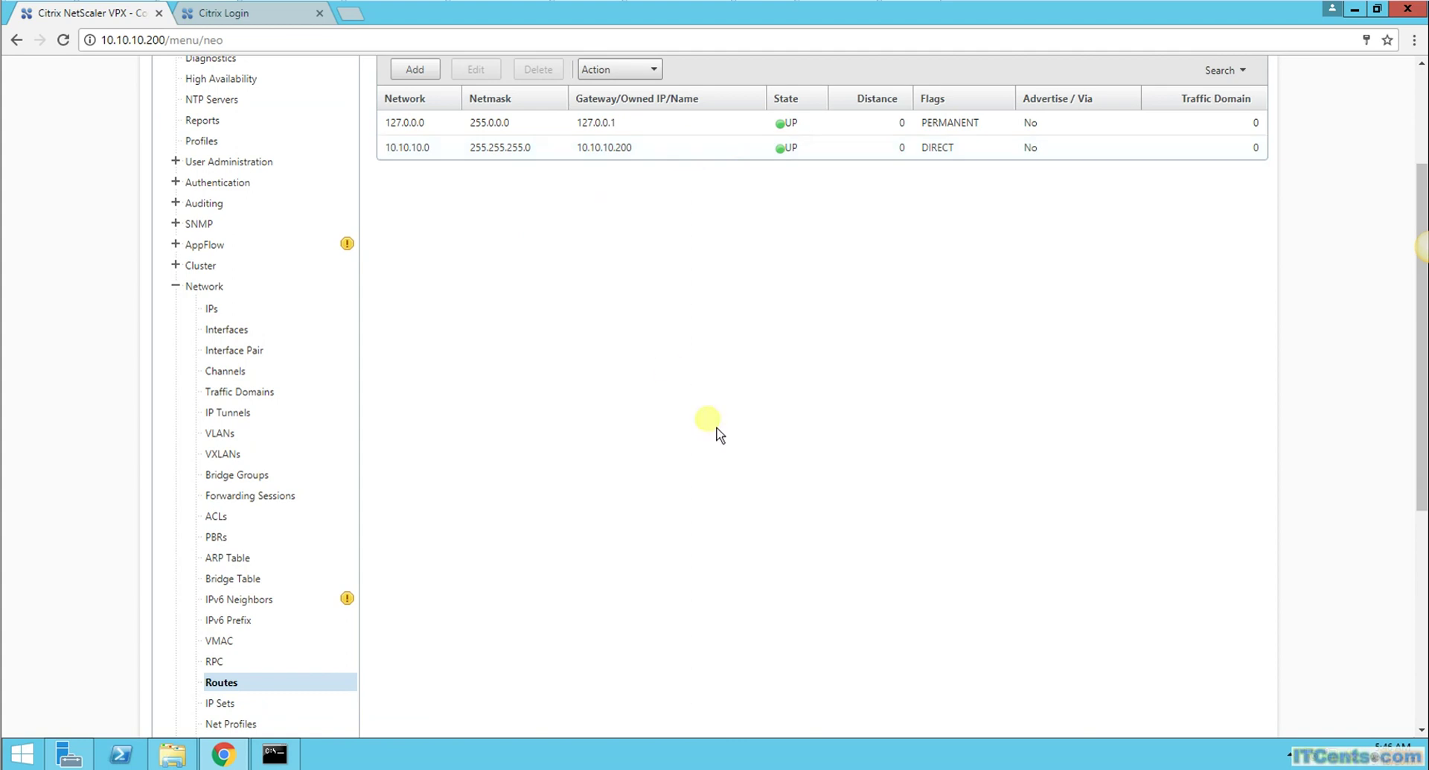
- Create subnet IP 172.16.21.200 with netmask 255.255.255.0 and management access disabled
{"action": "left_click", "coordinate": [223, 311]}
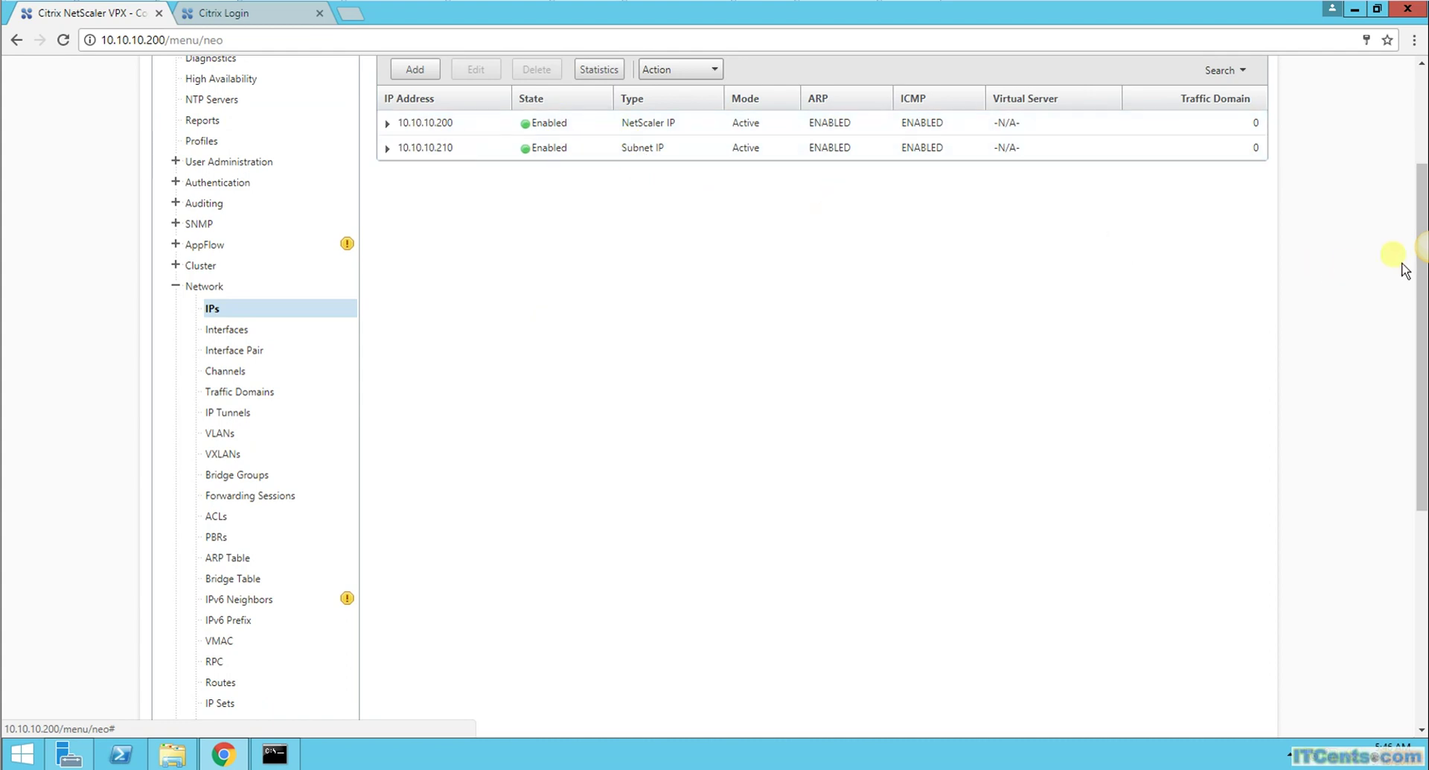
{"action": "scroll", "coordinate": [1422, 182], "scroll_direction": "up", "scroll_amount": 1}
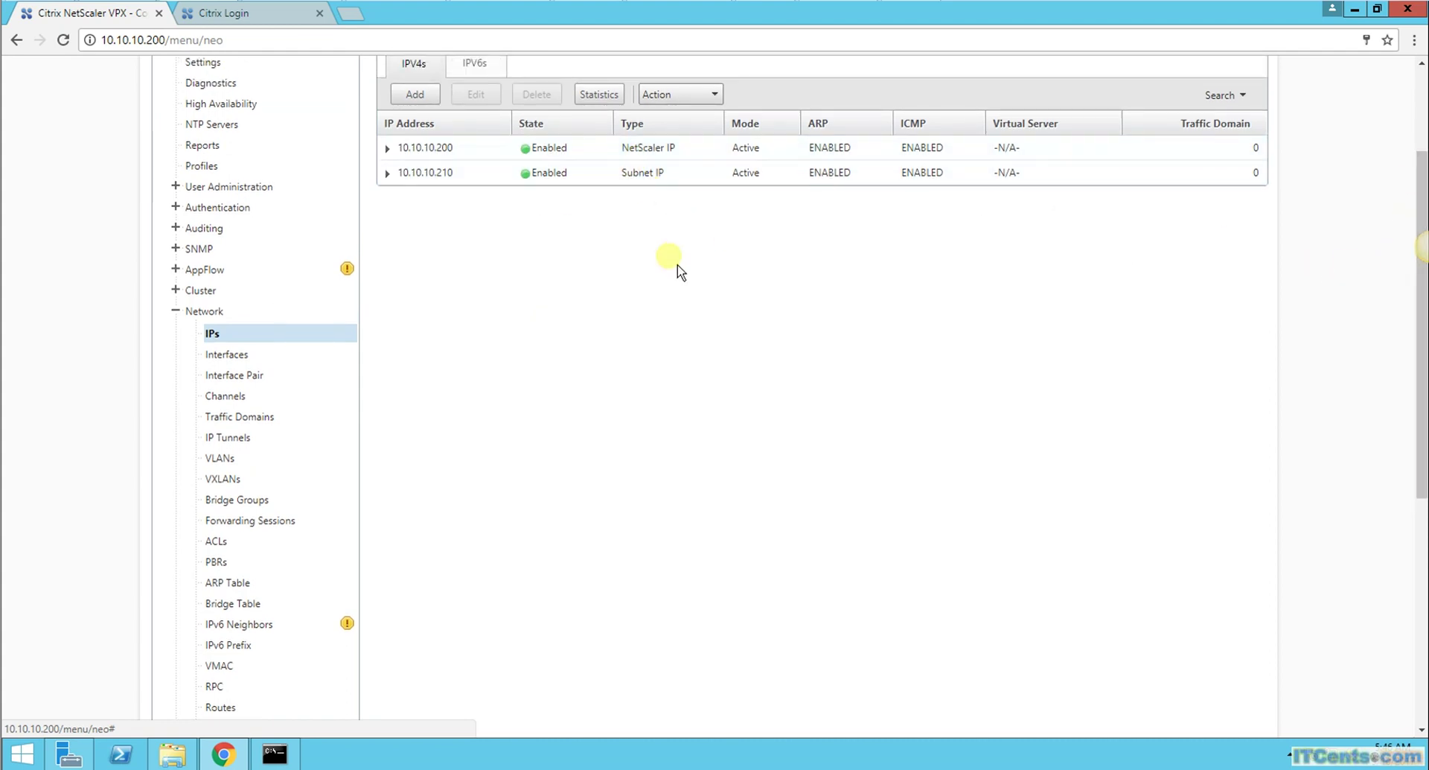
{"action": "left_click", "coordinate": [415, 94]}
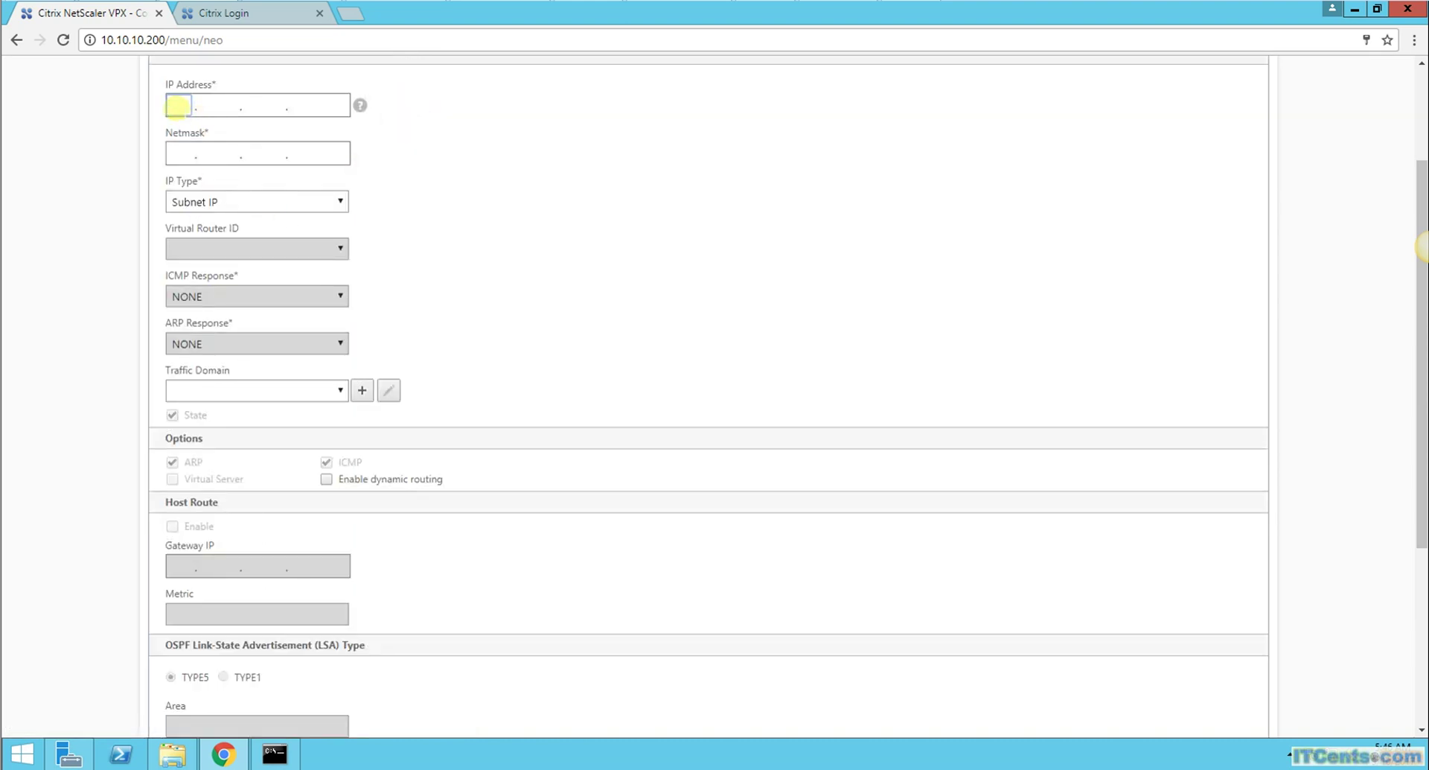
{"action": "type", "text": "172 . 16 . 21 . 200"}
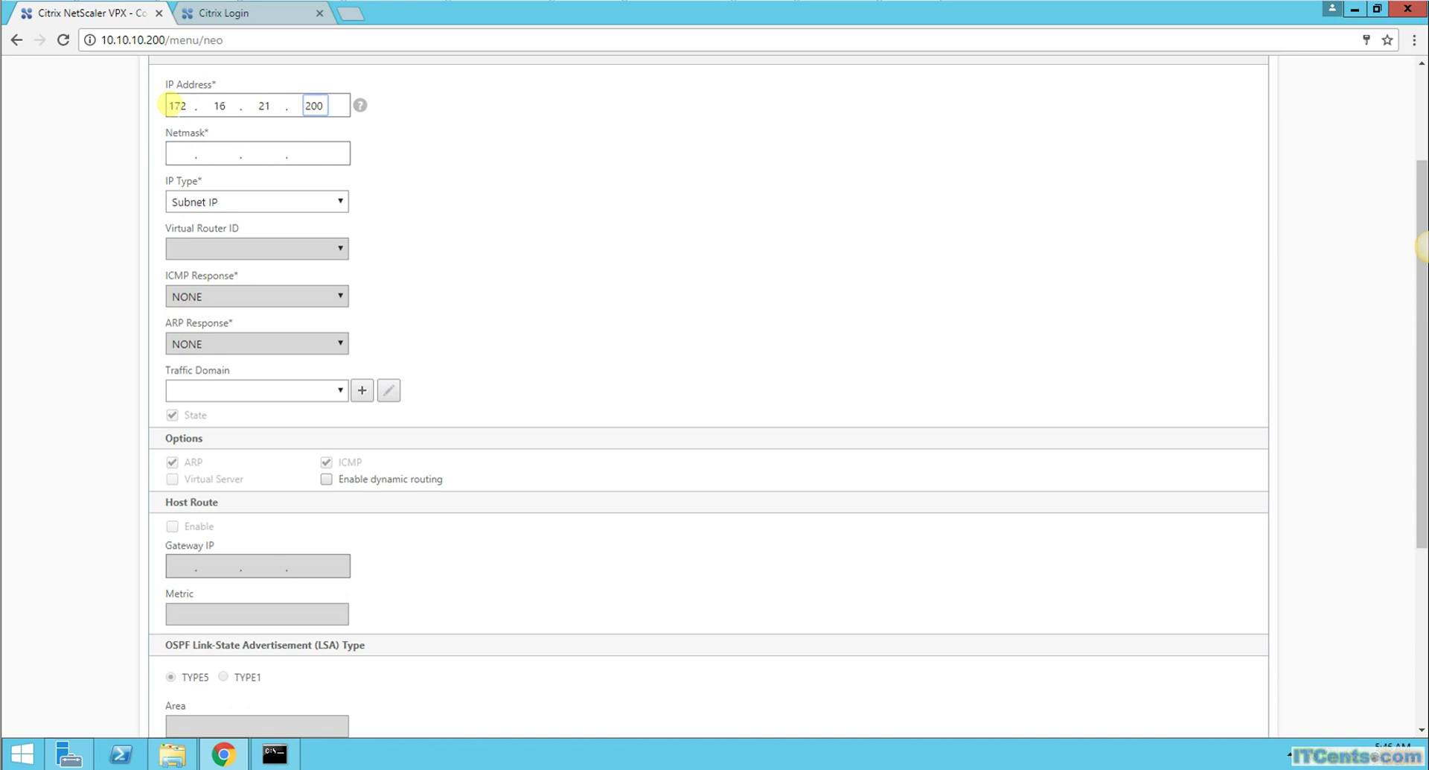
{"action": "left_click", "coordinate": [176, 152]}
{"action": "type", "text": "255.255."}
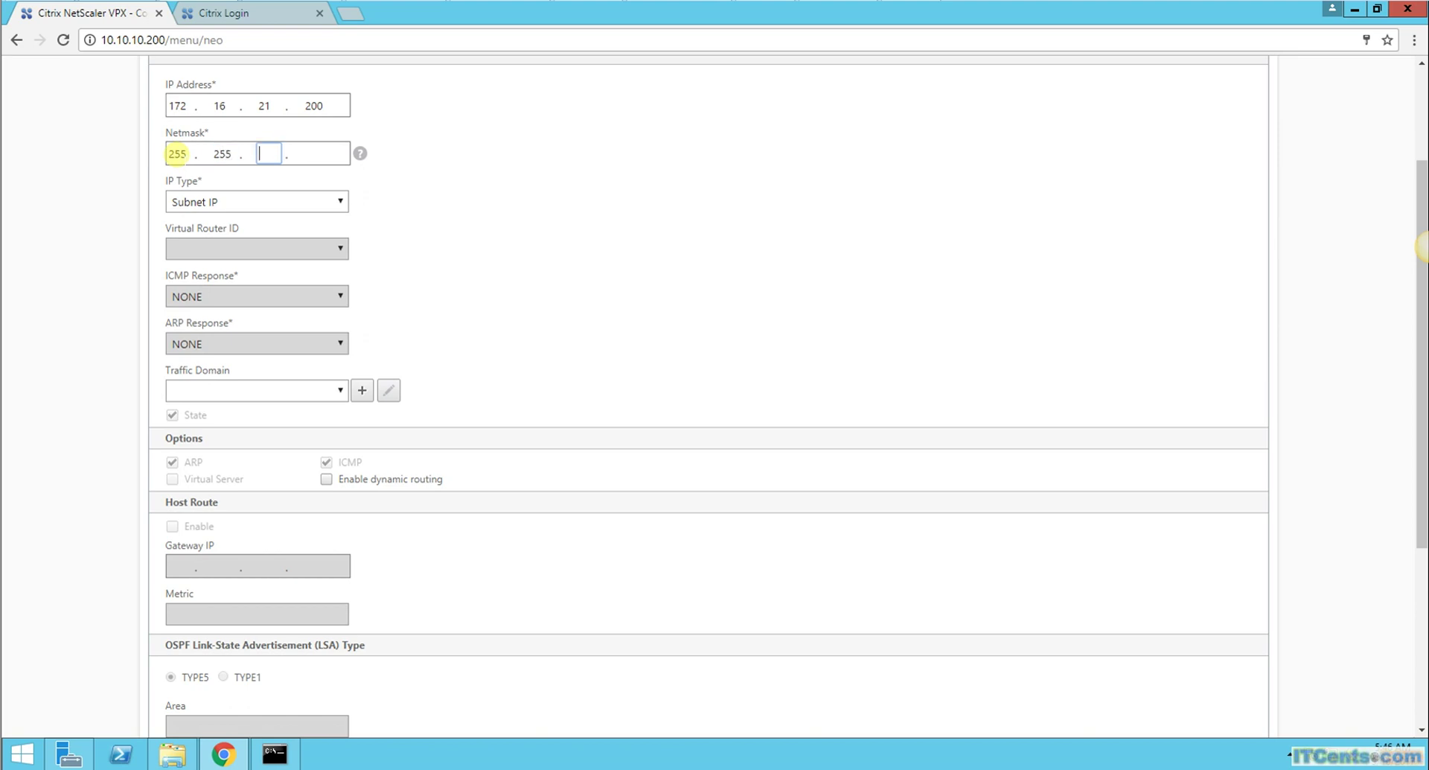
{"action": "type", "text": "255.0"}
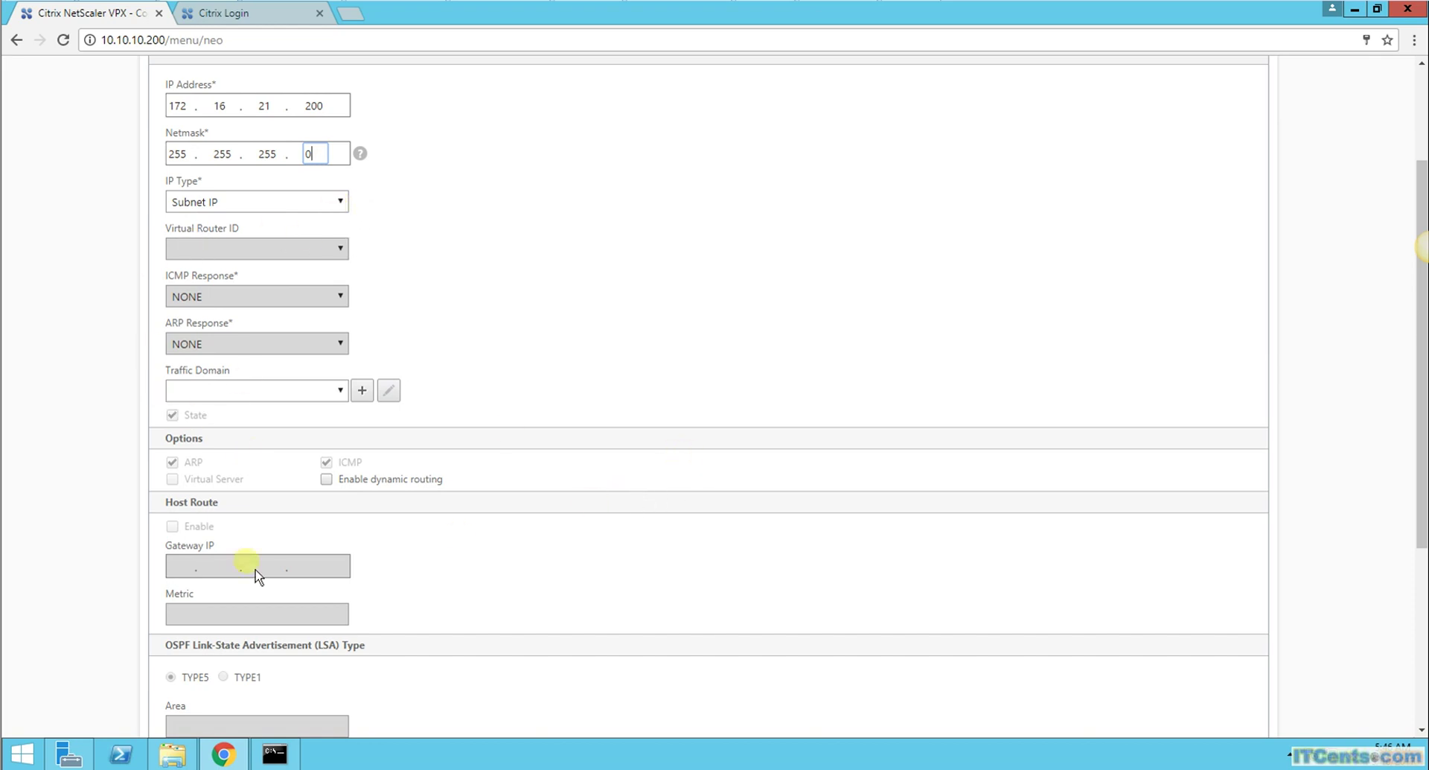
{"action": "left_click_drag", "start_coordinate": [1418, 444], "coordinate": [1422, 622]}
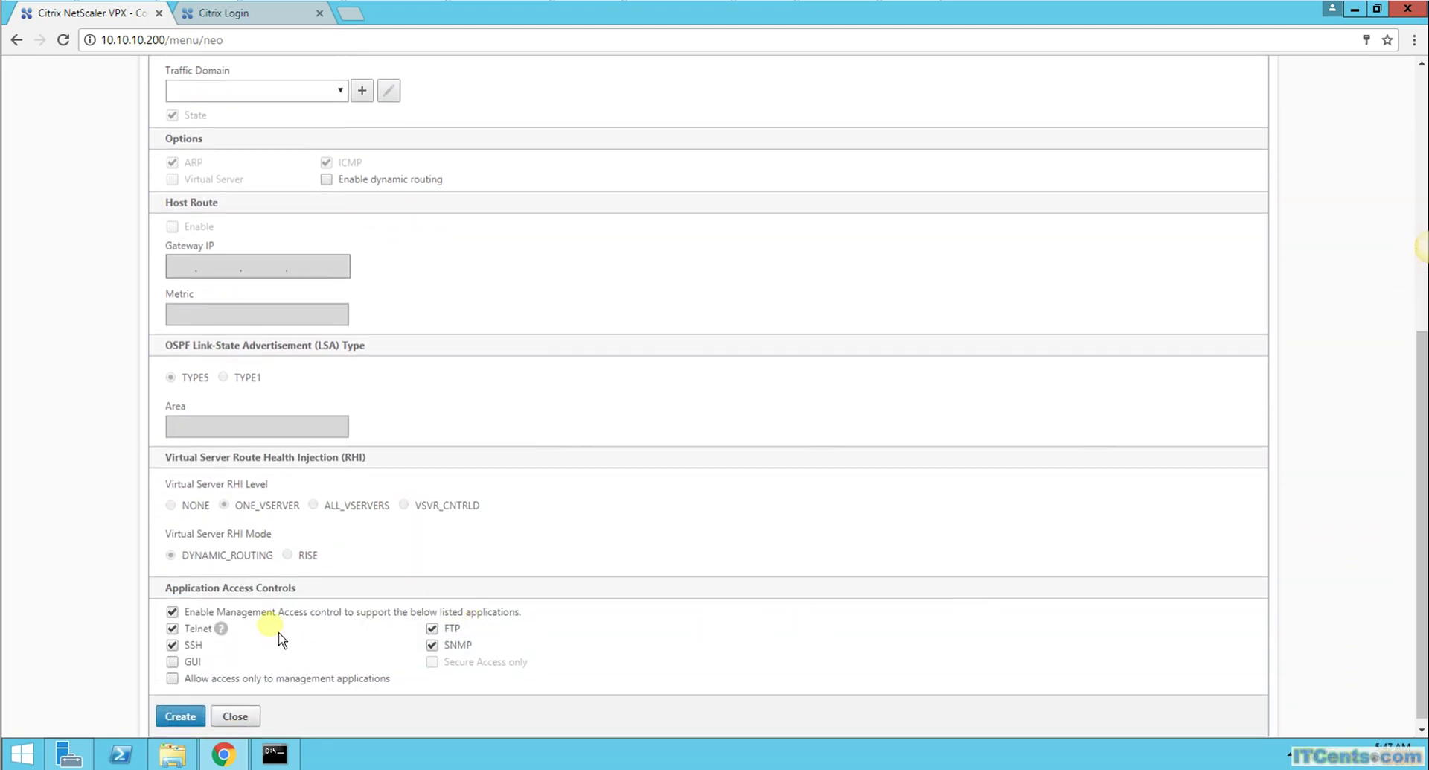
{"action": "left_click", "coordinate": [172, 611]}
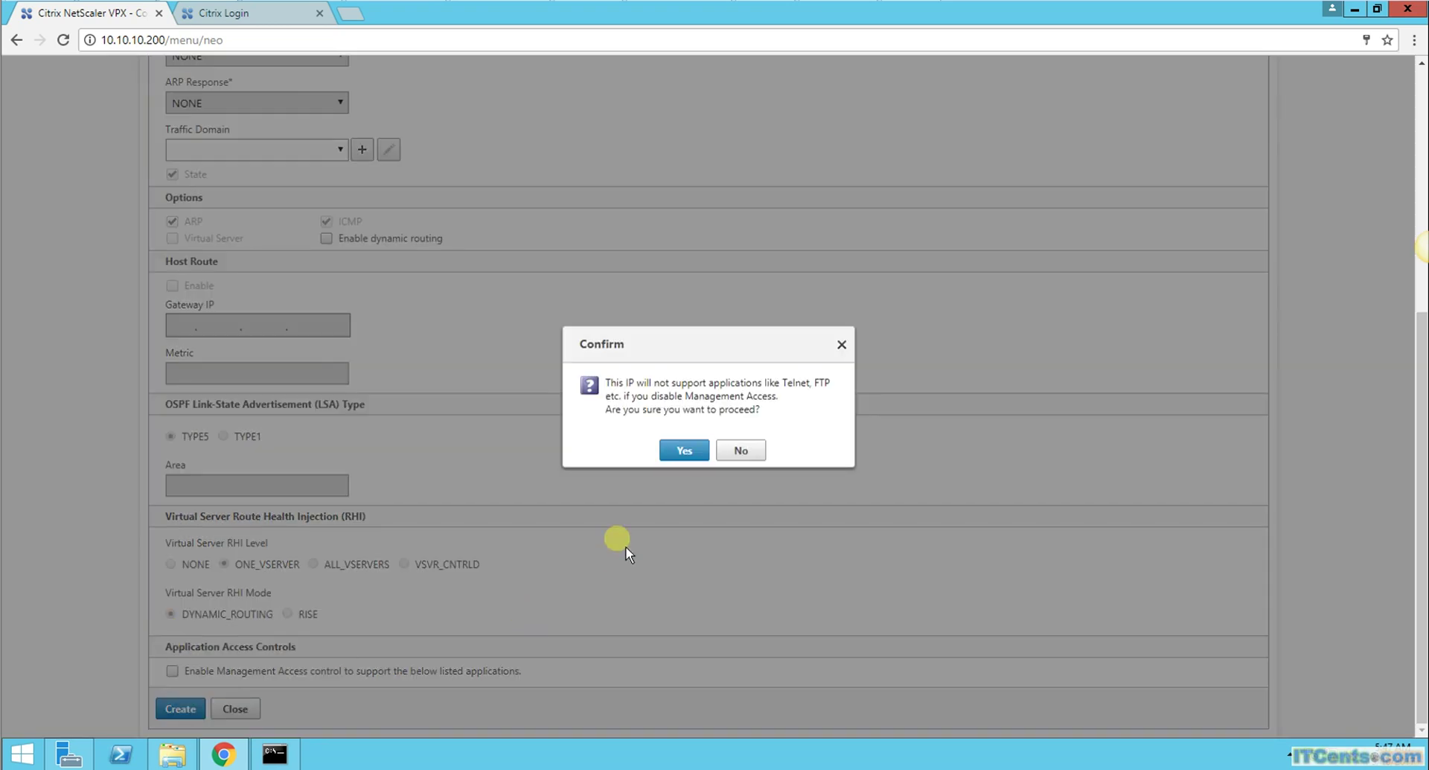
{"action": "left_click", "coordinate": [684, 449]}
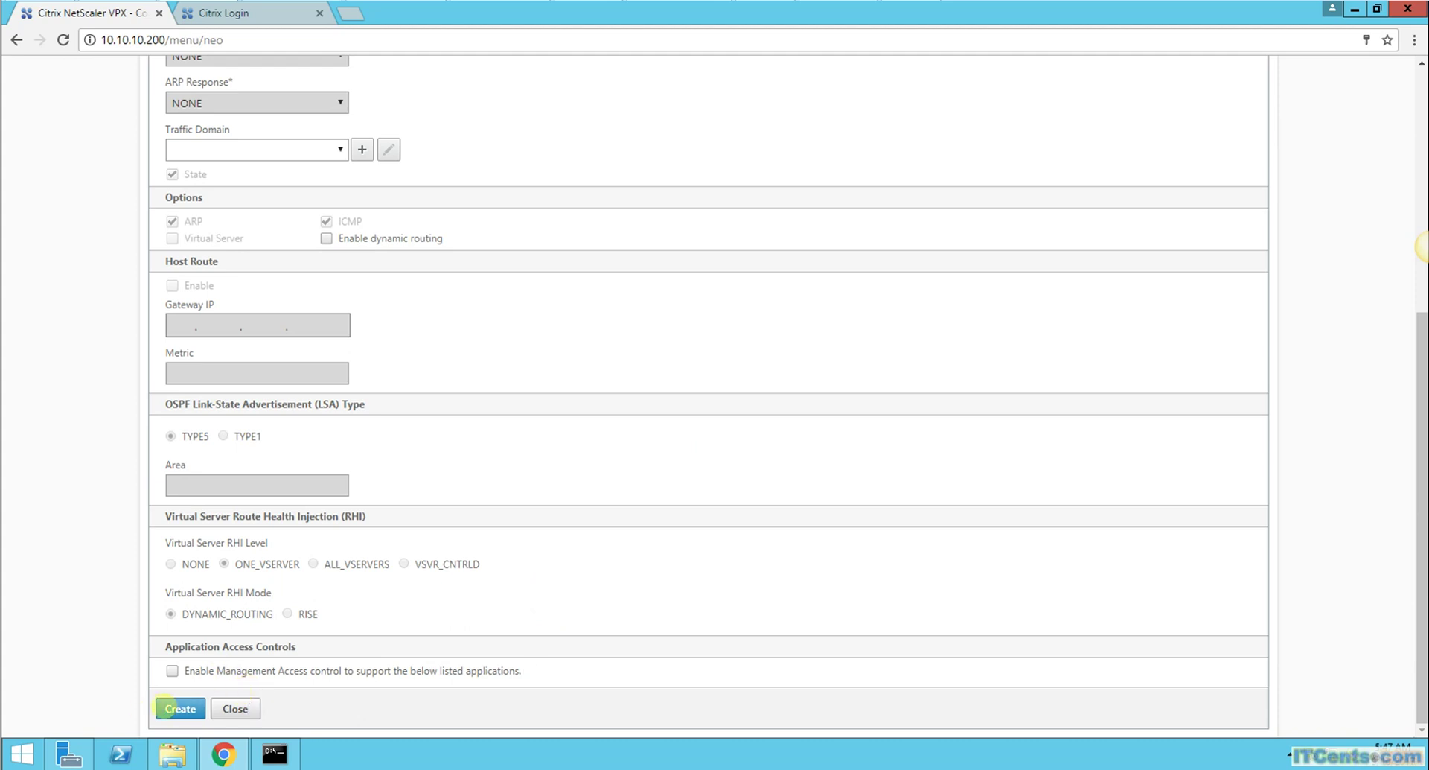
{"action": "left_click", "coordinate": [178, 707]}
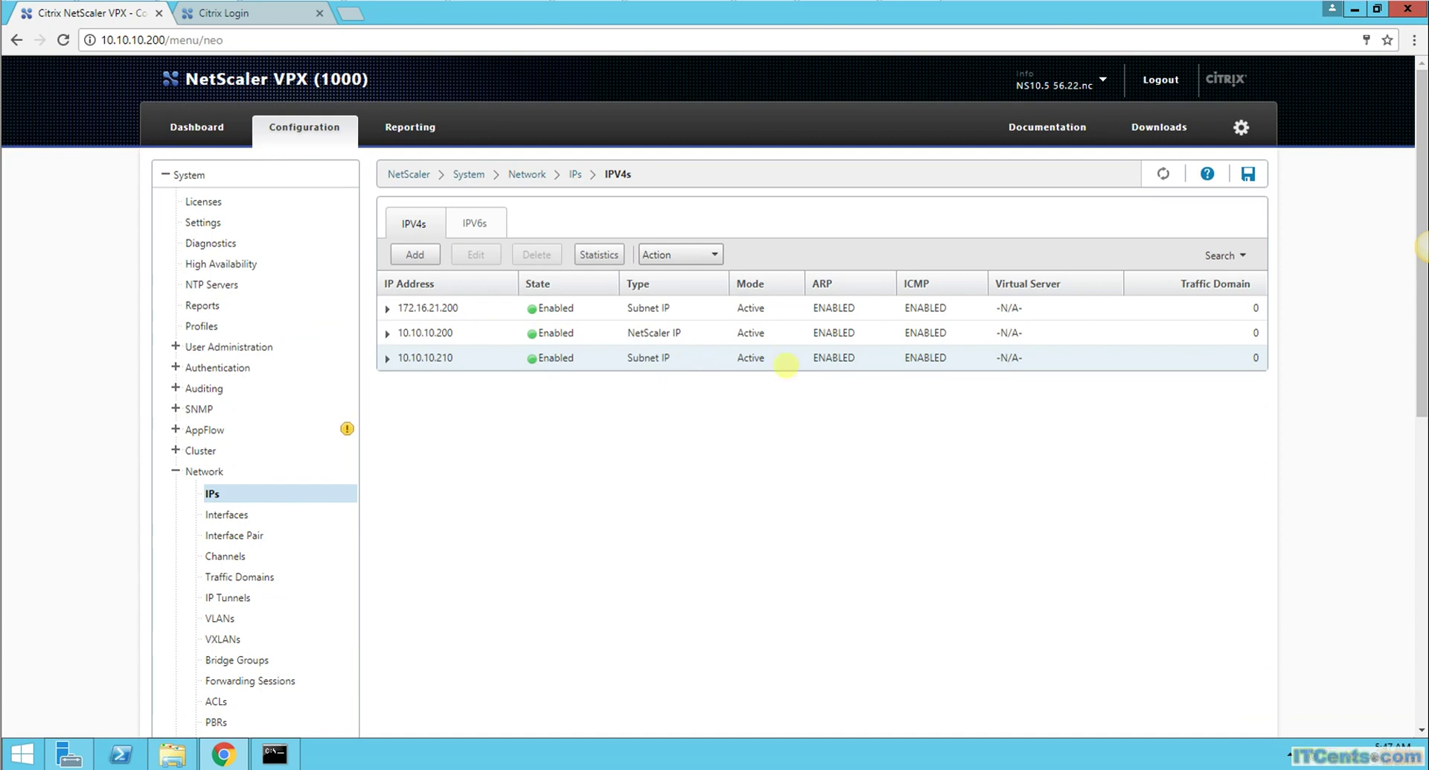
- Fill in a non-null 0.0.0.0/0.0.0.0 route via gateway 172.16.21.100, then view the network diagram
{"action": "left_click_drag", "start_coordinate": [1418, 335], "coordinate": [1414, 552]}
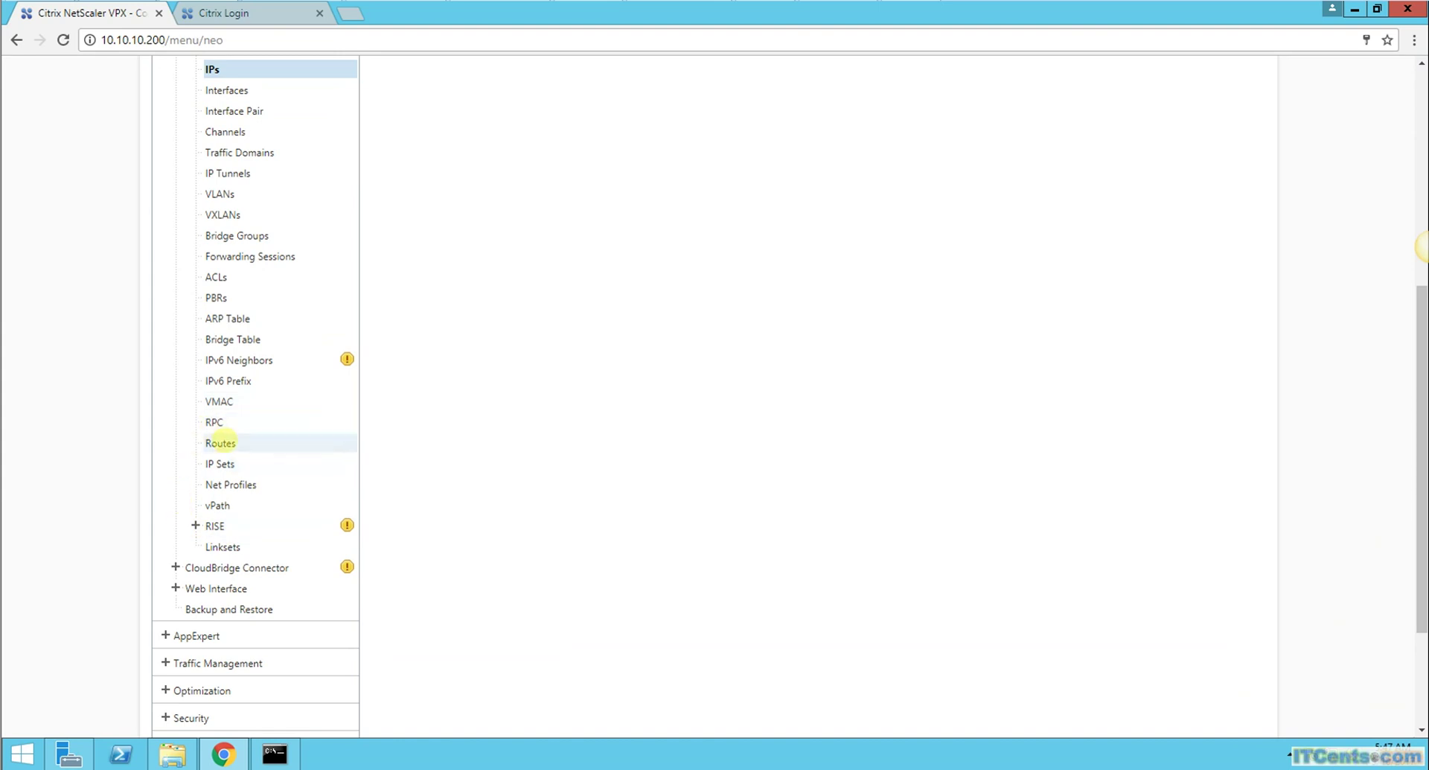
{"action": "left_click", "coordinate": [220, 444]}
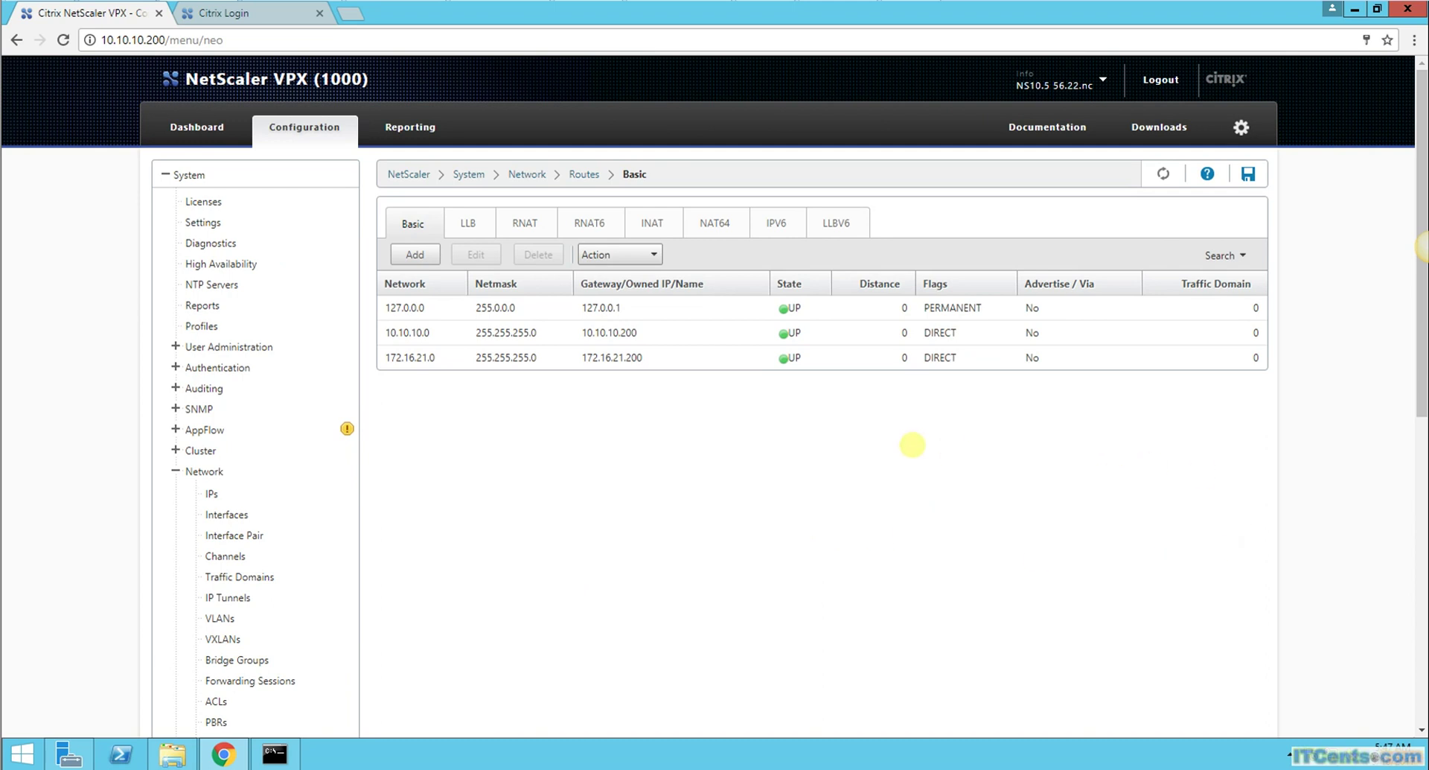
{"action": "left_click", "coordinate": [415, 254]}
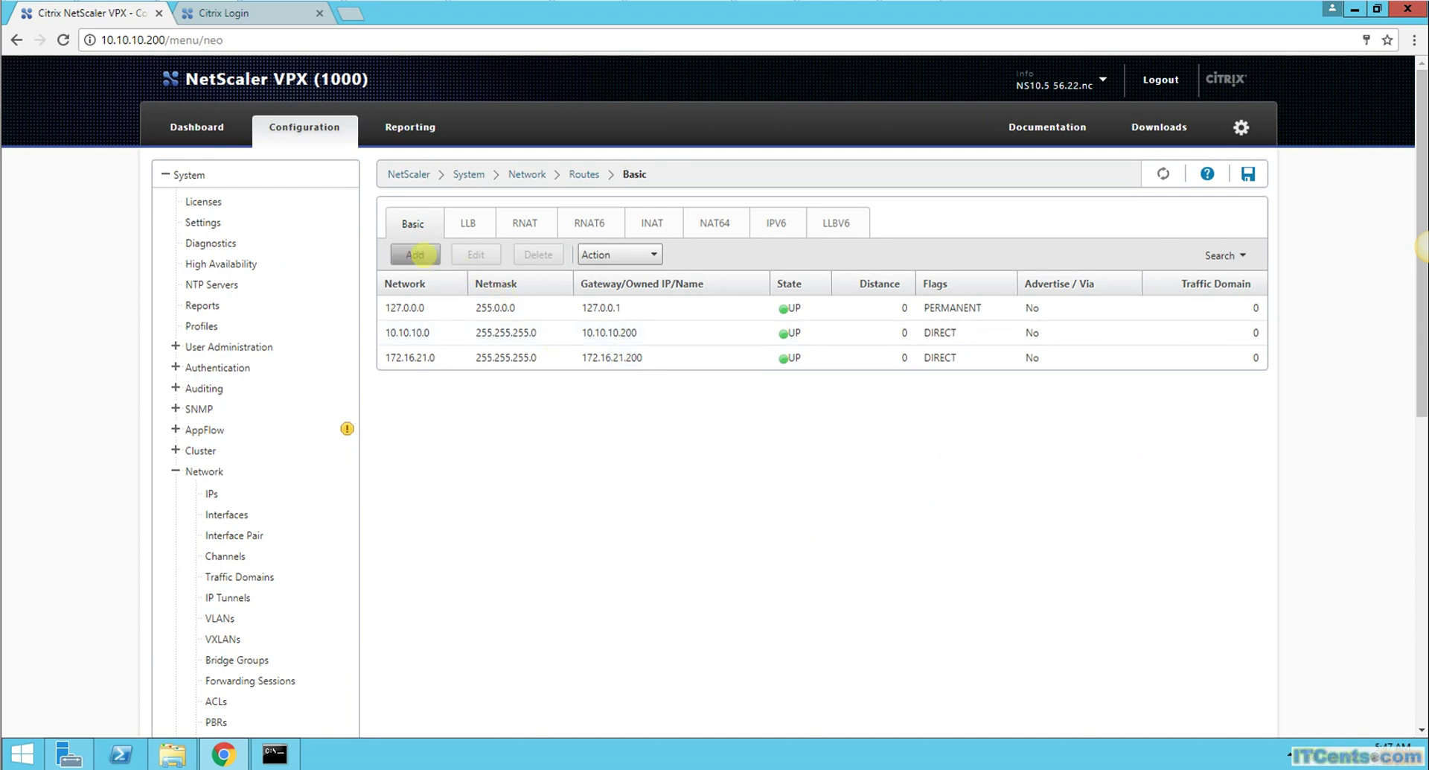
{"action": "type", "text": "0."}
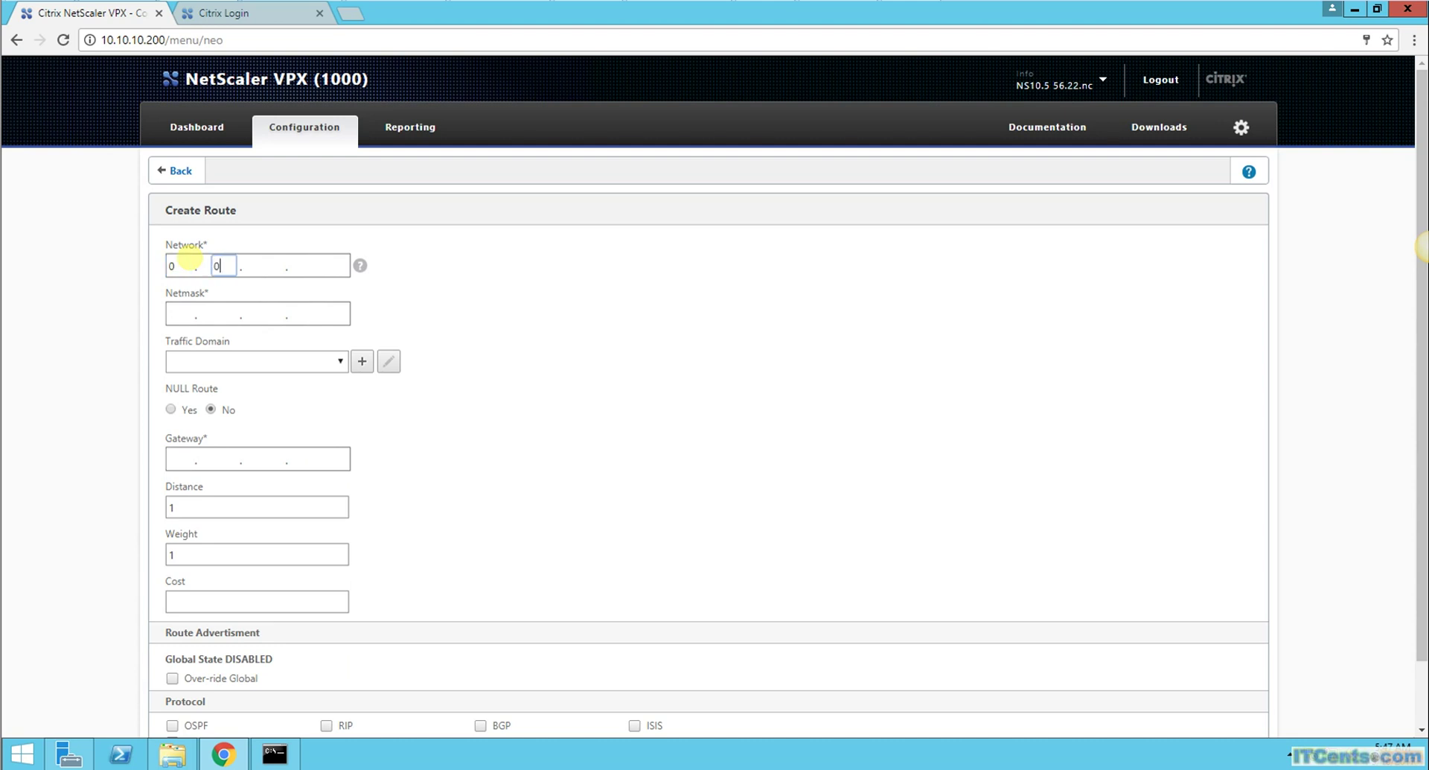
{"action": "type", "text": "0.0.0"}
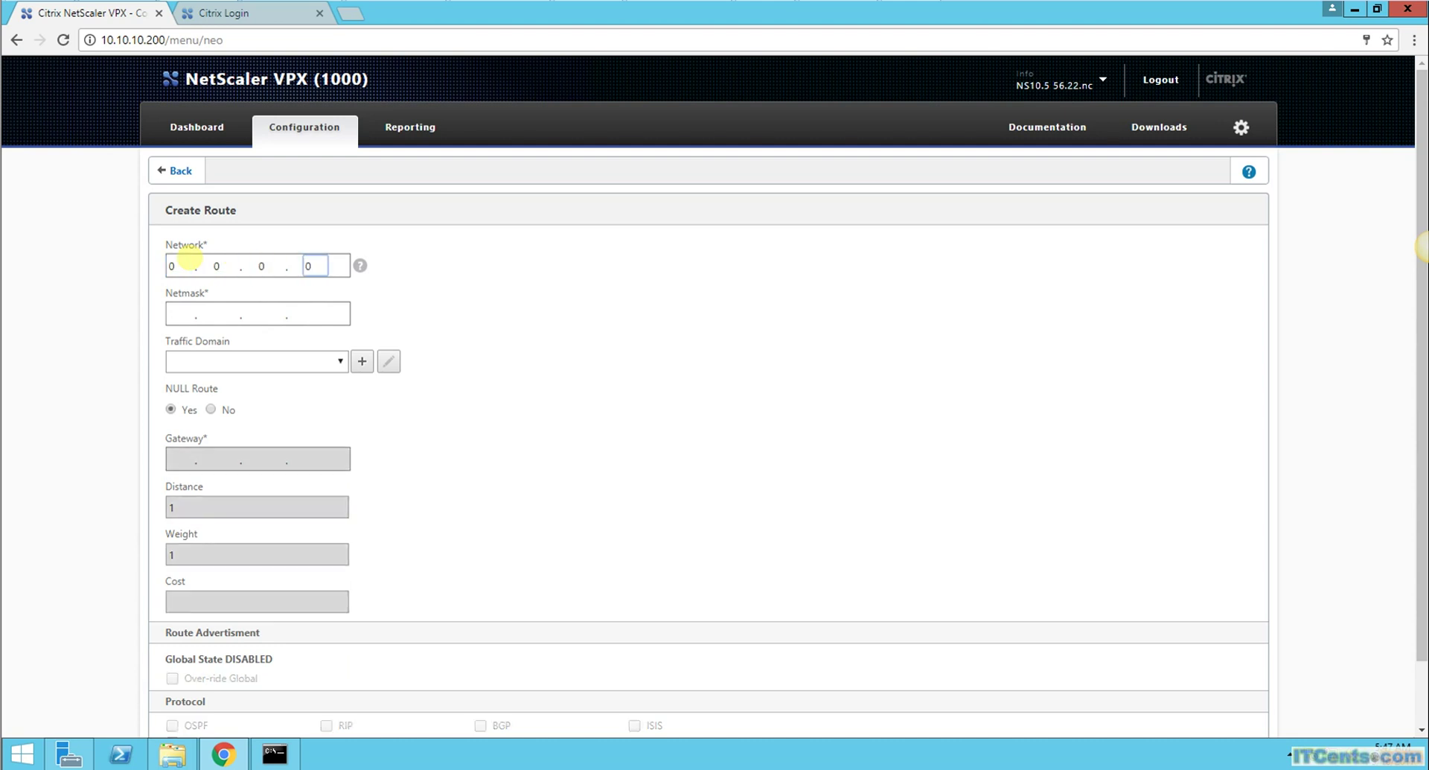
{"action": "left_click", "coordinate": [174, 314]}
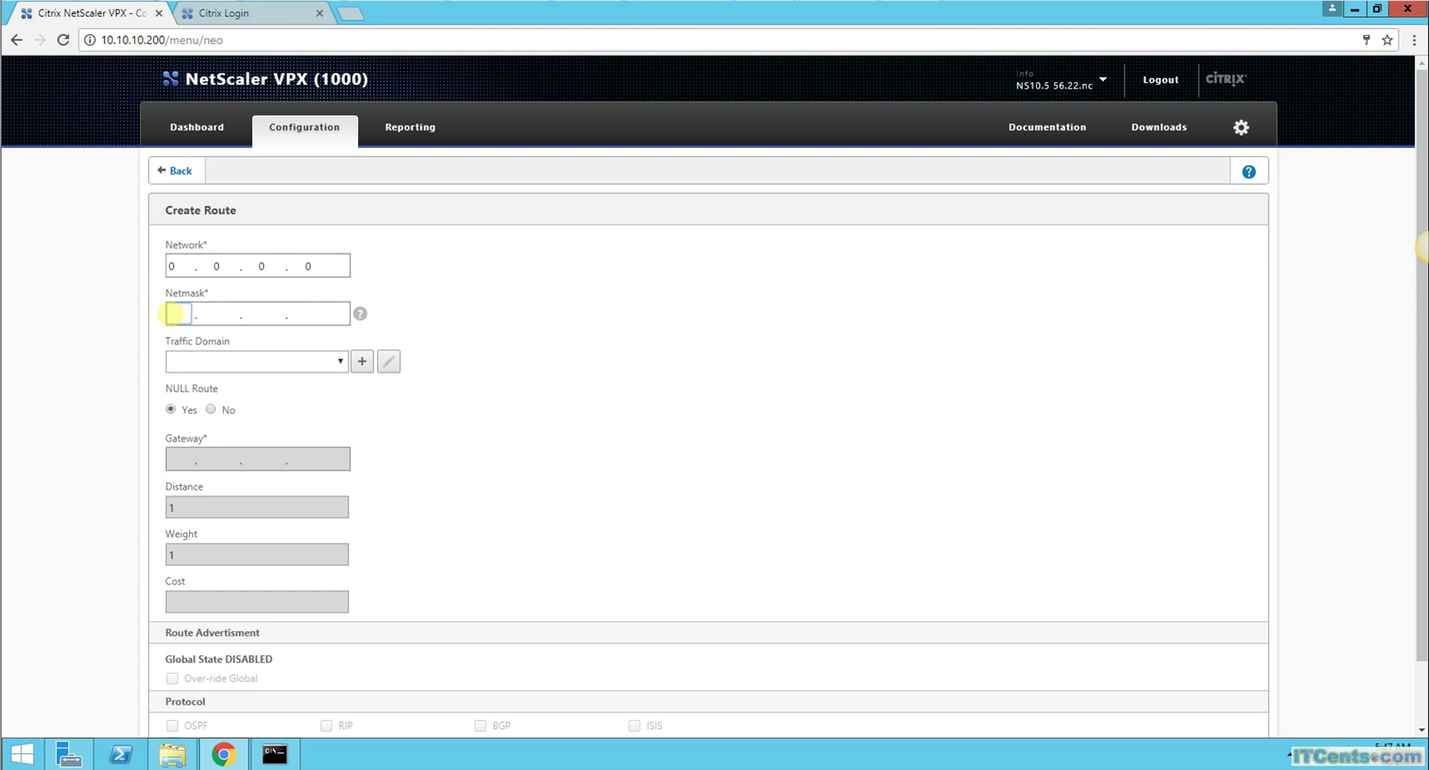
{"action": "type", "text": "0.0.0.0"}
{"action": "left_click", "coordinate": [211, 409]}
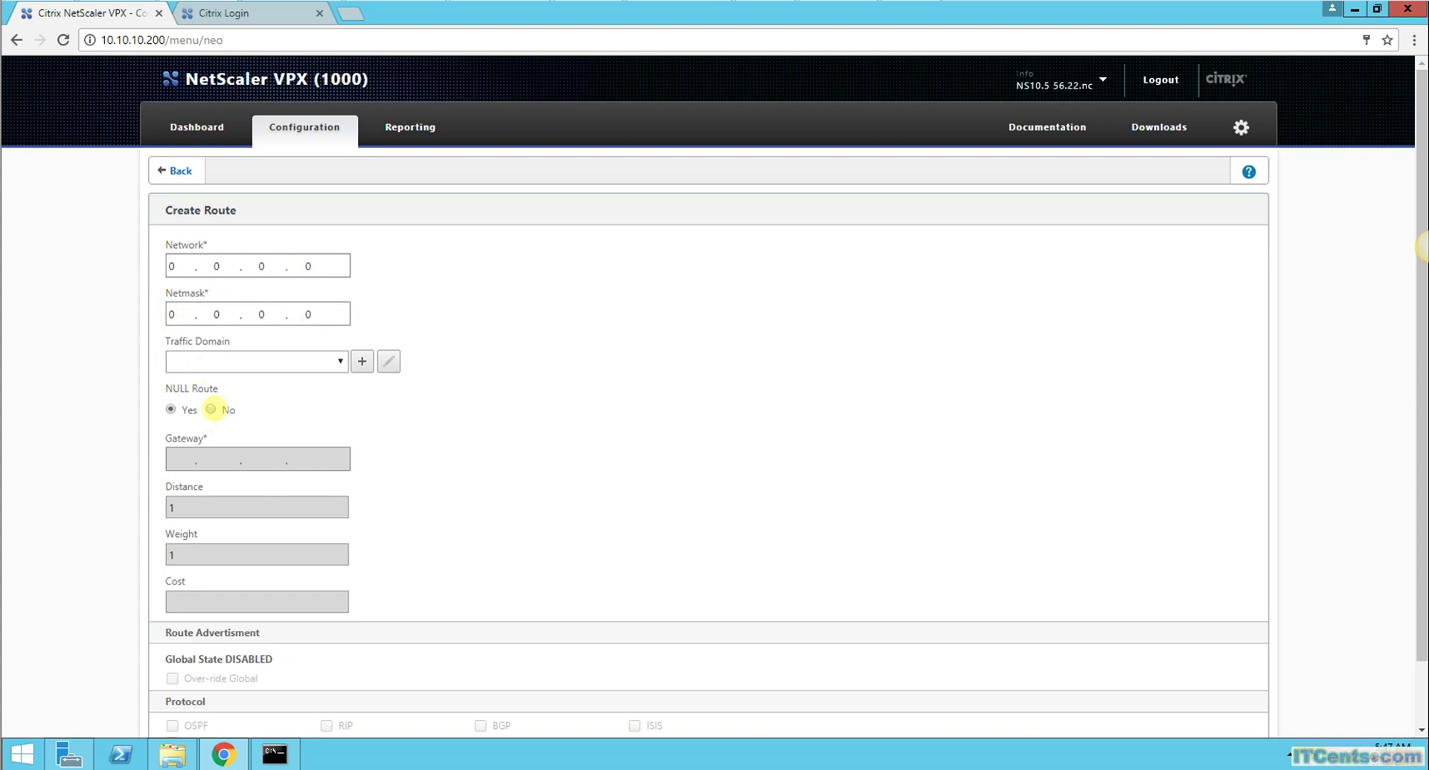
{"action": "left_click", "coordinate": [177, 458]}
{"action": "type", "text": "172."}
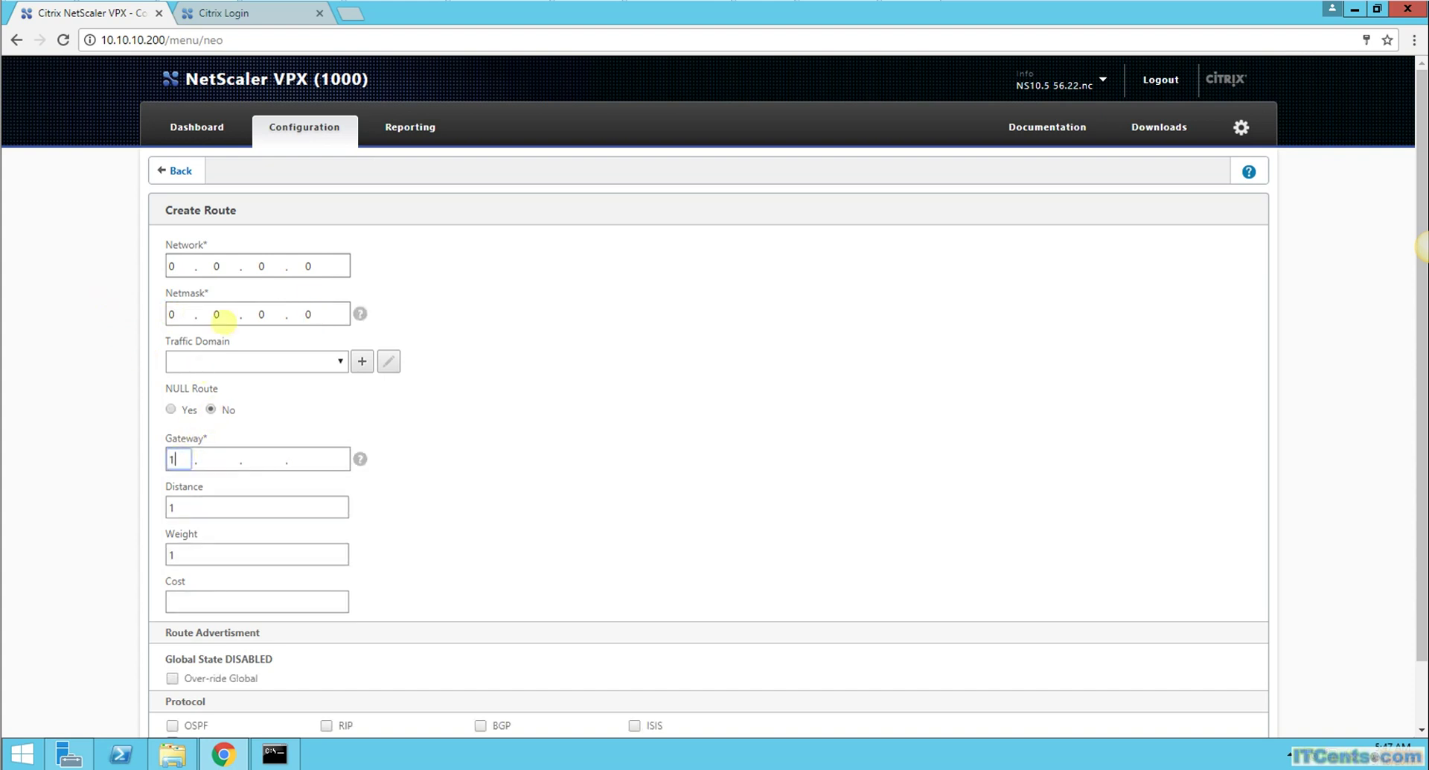
{"action": "type", "text": "16.21.100"}
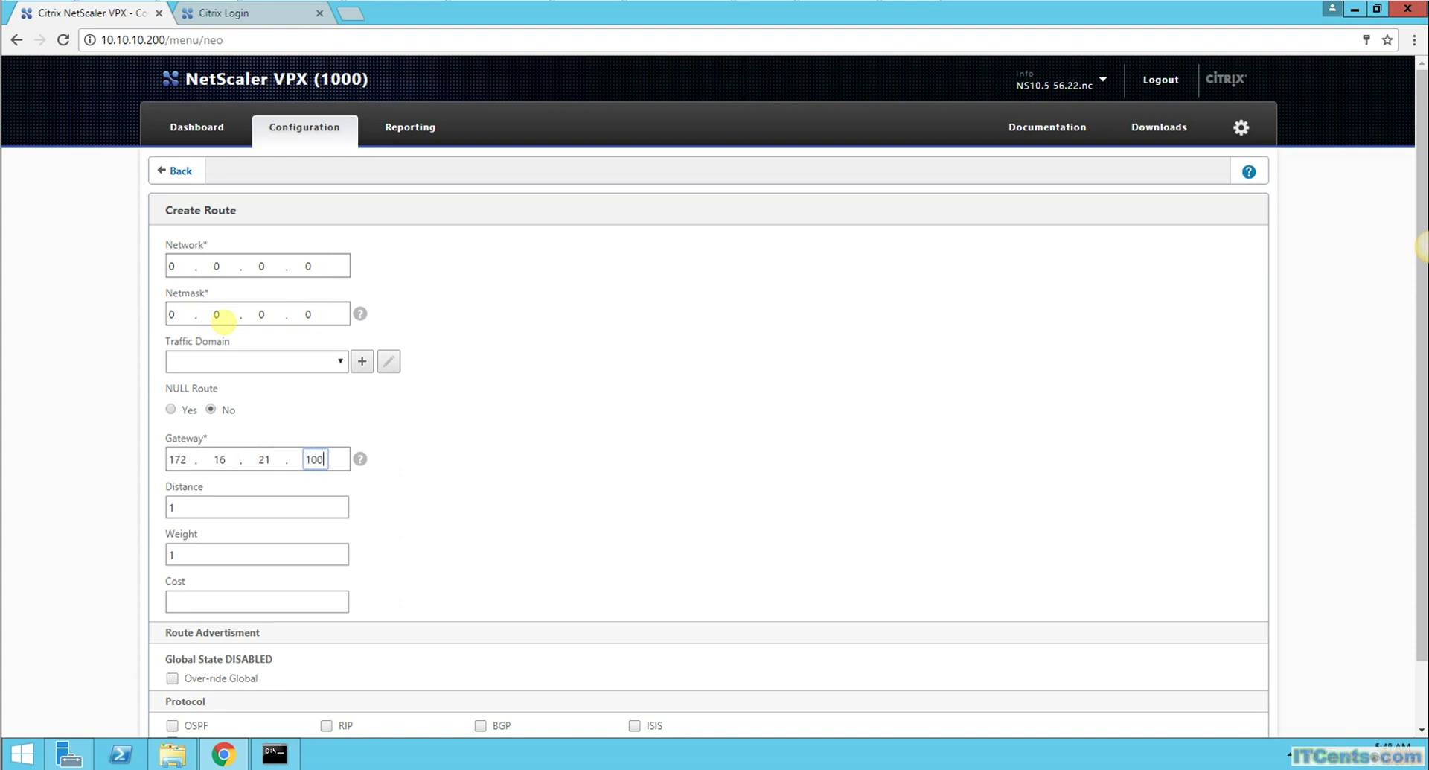
{"action": "key", "text": "alt+Tab"}
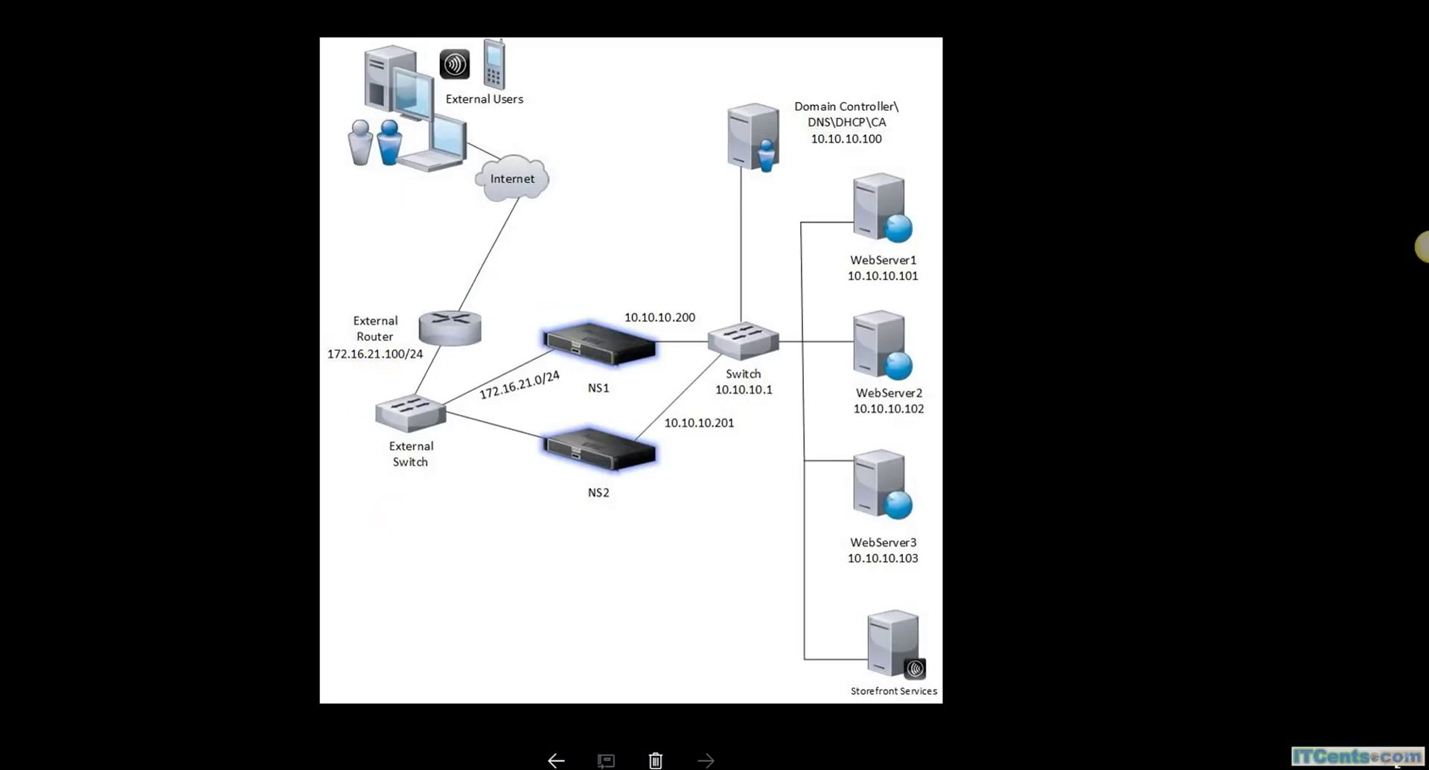
- Submit the 0.0.0.0 route via 172.16.21.100 so it lists as STATIC and UP
{"action": "key", "text": "alt+Tab"}
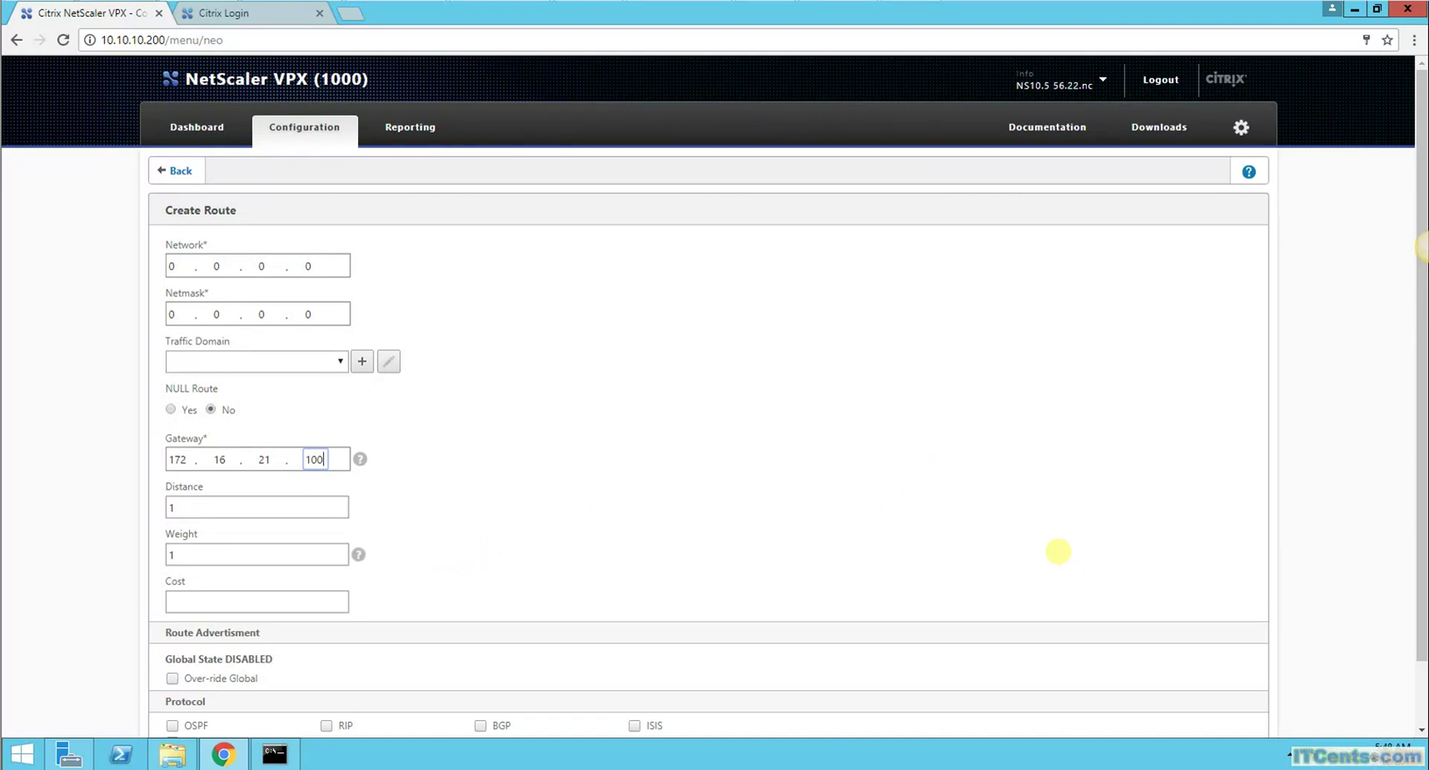
{"action": "scroll", "coordinate": [1057, 551], "scroll_direction": "down", "scroll_amount": 1}
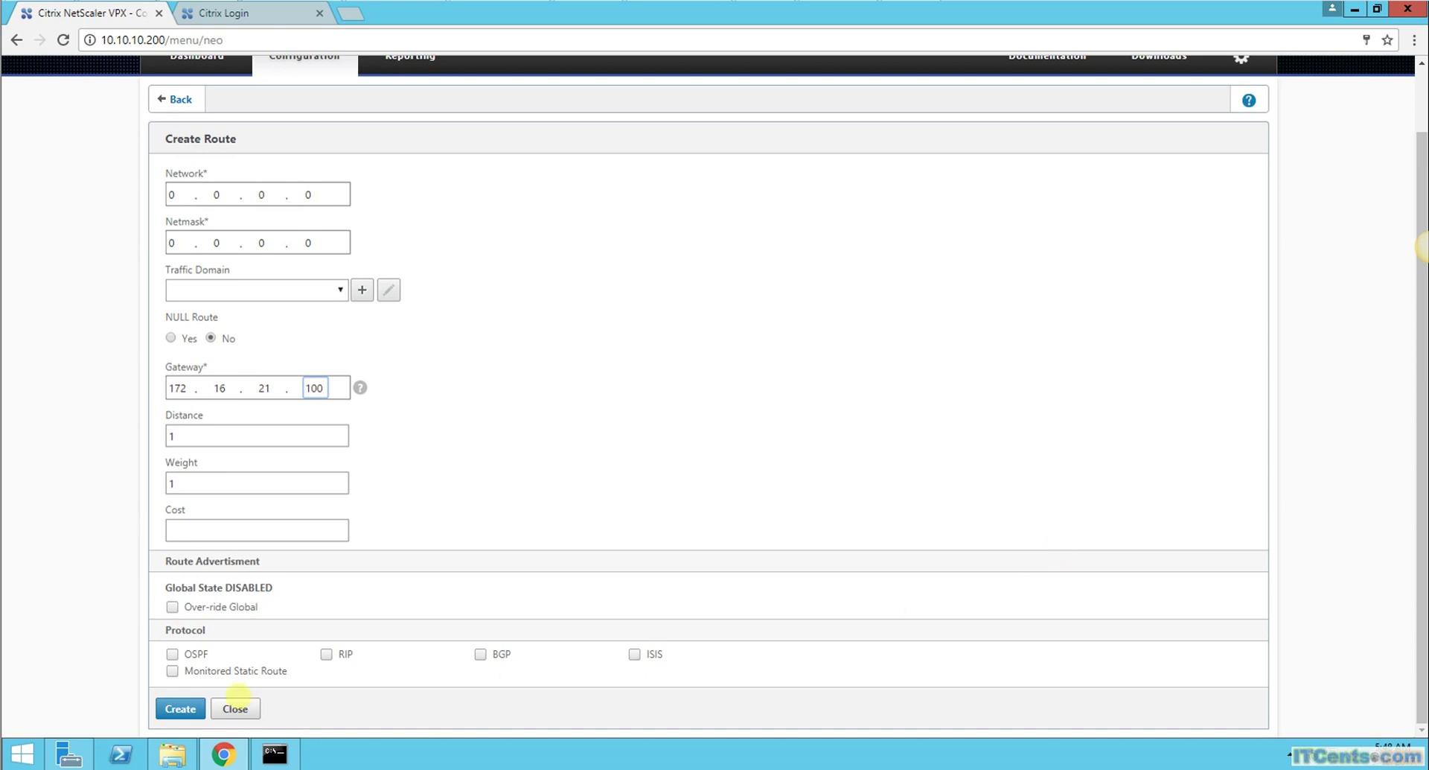
{"action": "left_click", "coordinate": [182, 705]}
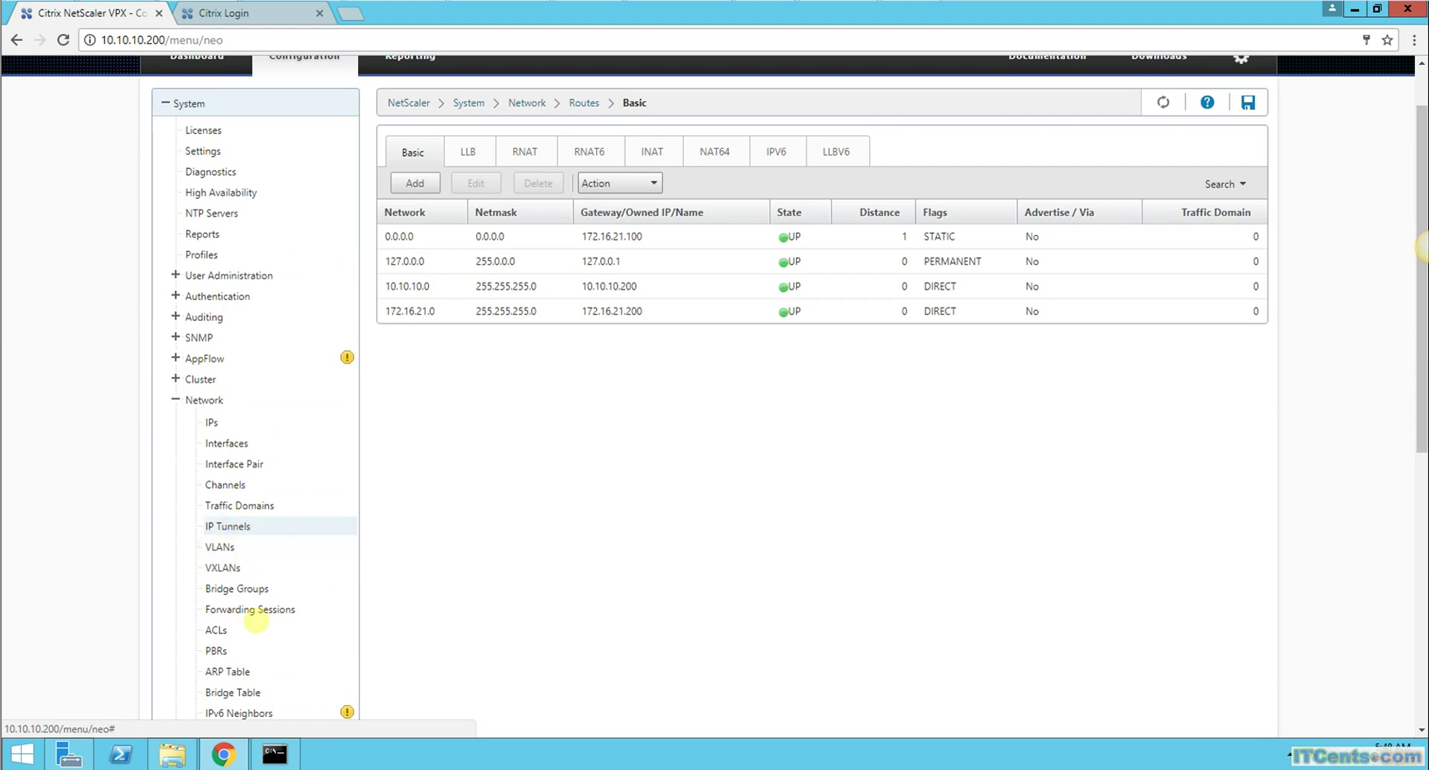
{"action": "left_click_drag", "start_coordinate": [1420, 249], "coordinate": [1417, 544]}
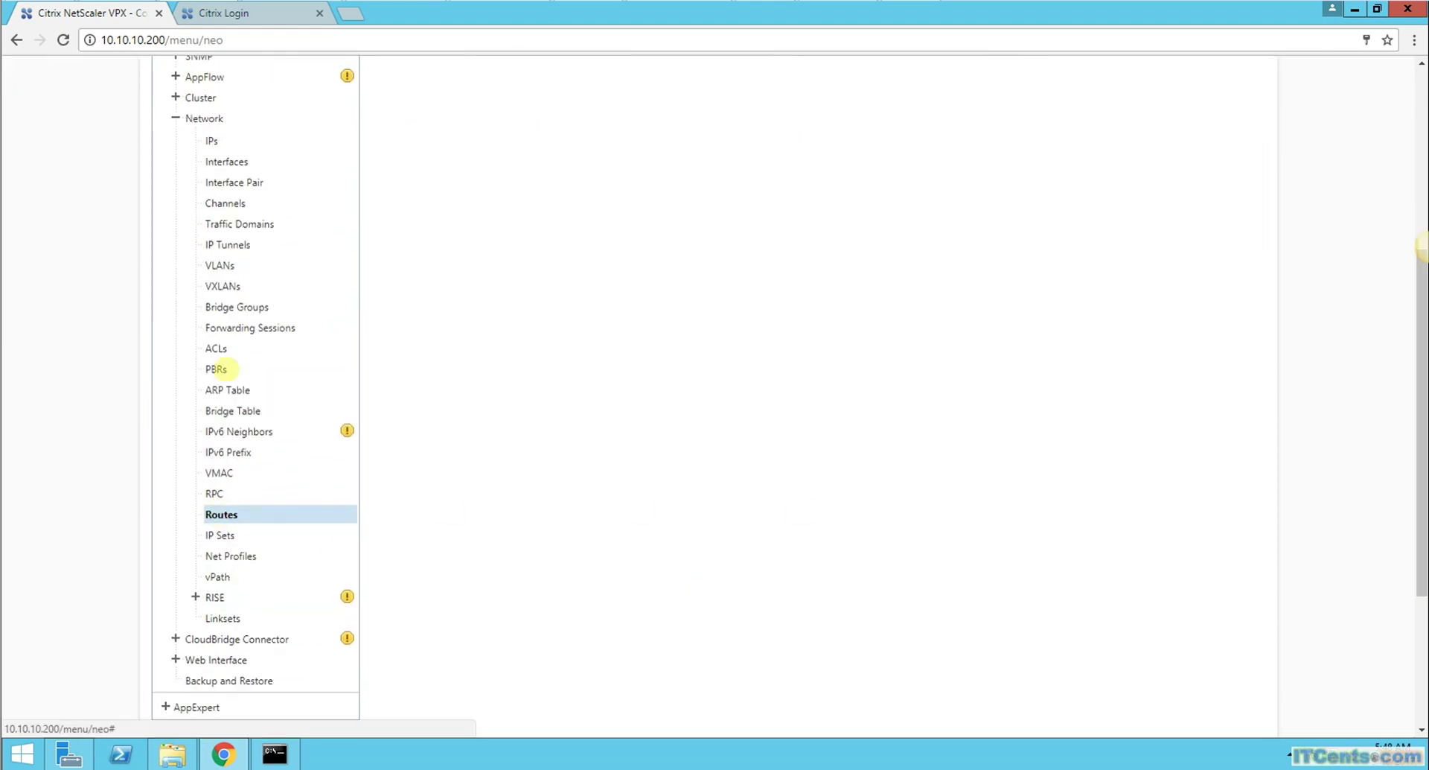
{"action": "left_click", "coordinate": [210, 142]}
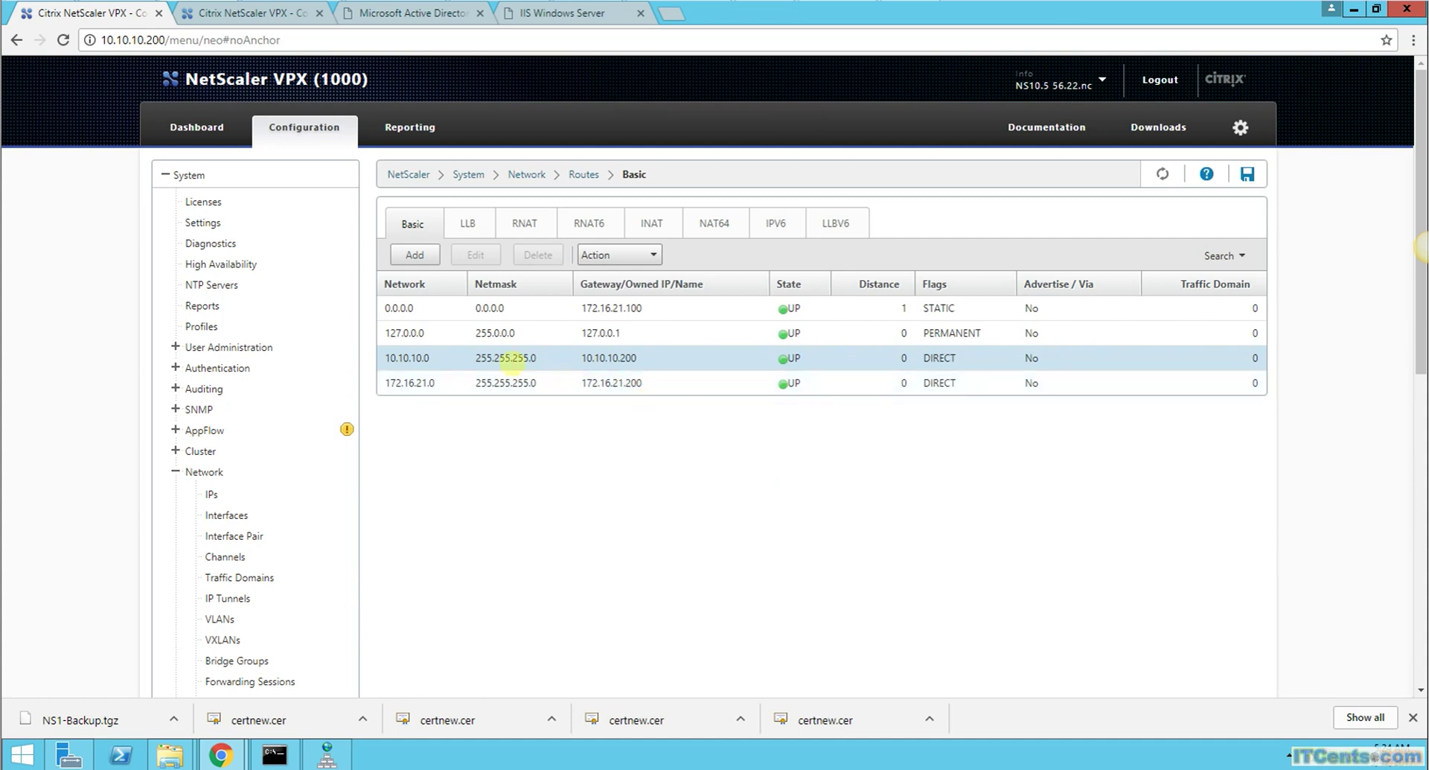
- Configure RNAT for 10.10.10.0/255.255.255.0 with NAT IP 172.16.21.200 and source IP persistency enabled
{"action": "right_click", "coordinate": [690, 359]}
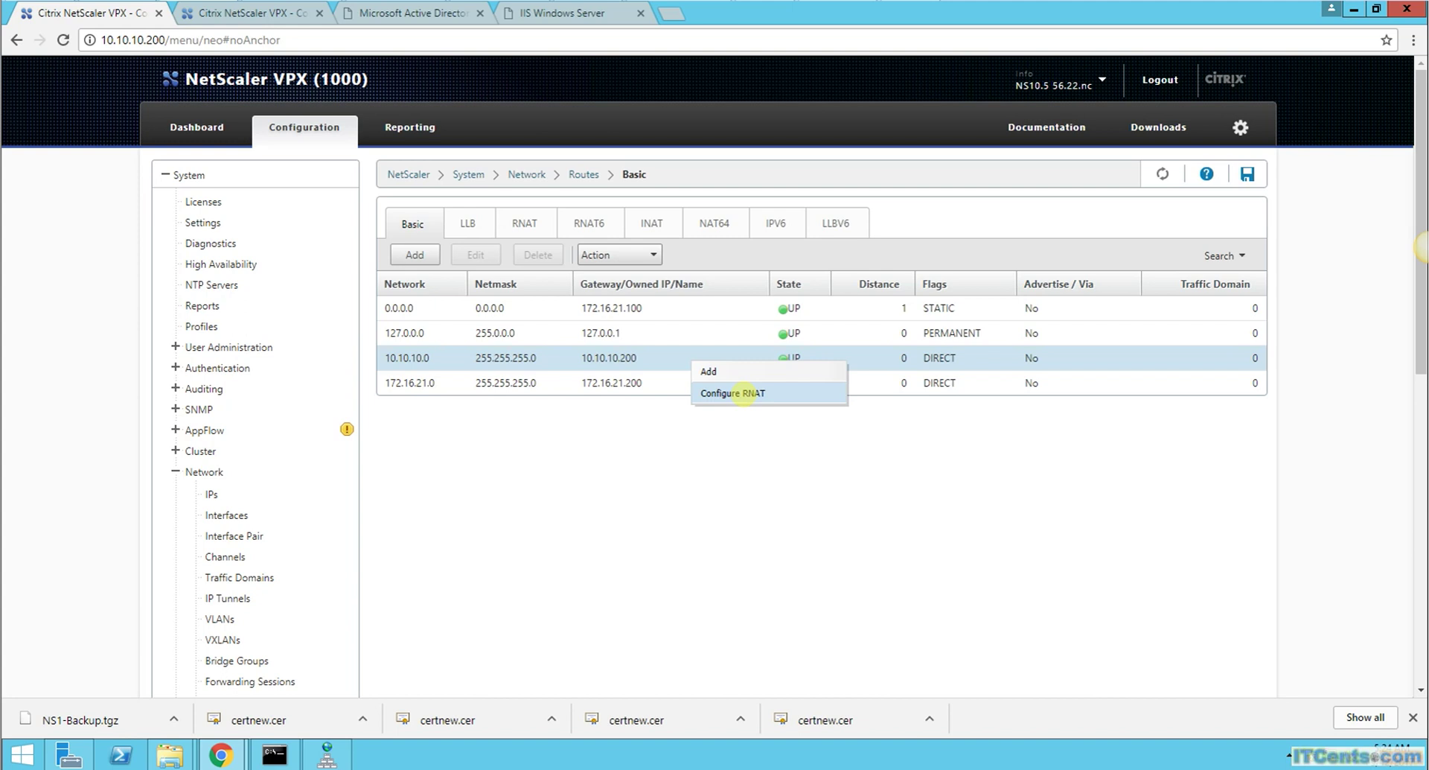
{"action": "left_click", "coordinate": [744, 393]}
{"action": "mouse_move", "coordinate": [366, 302]}
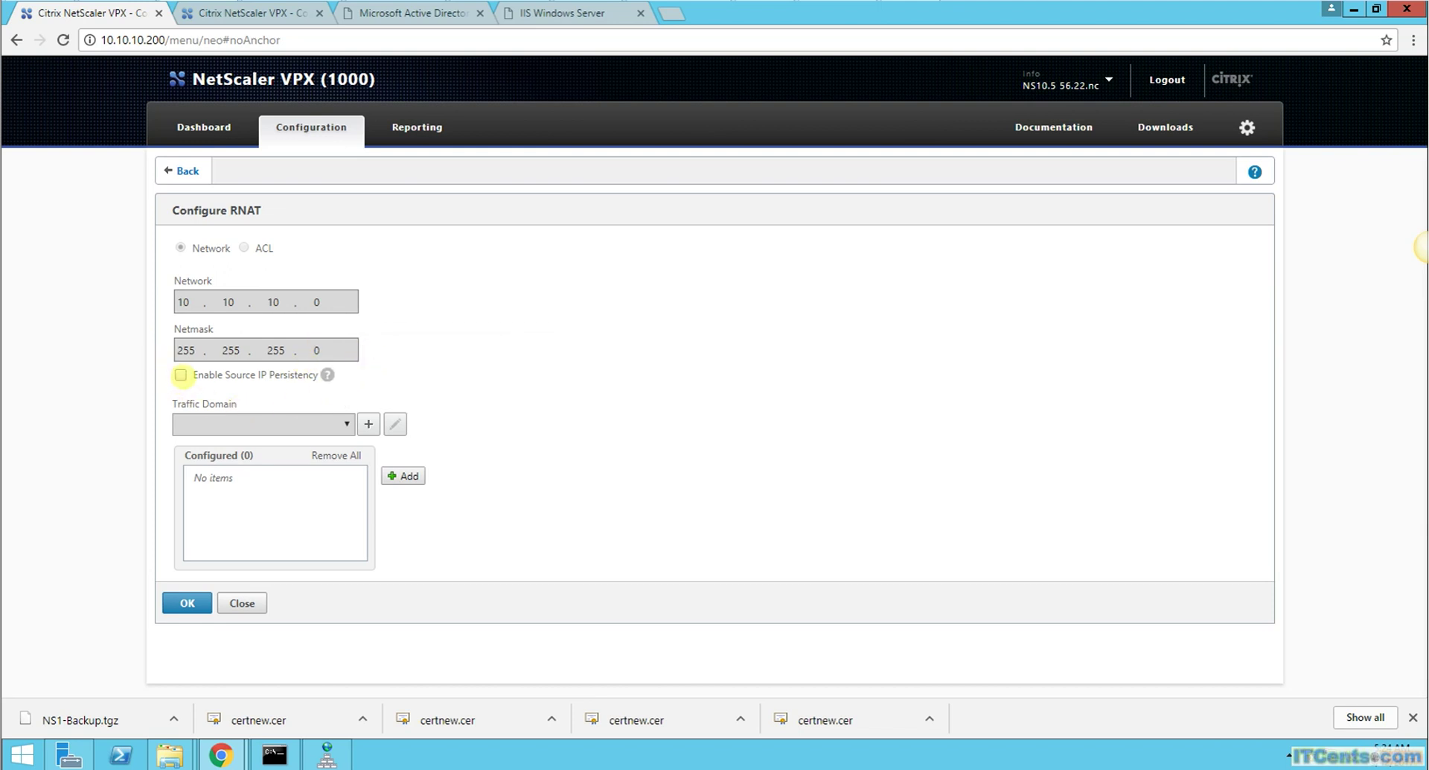
{"action": "mouse_move", "coordinate": [327, 374]}
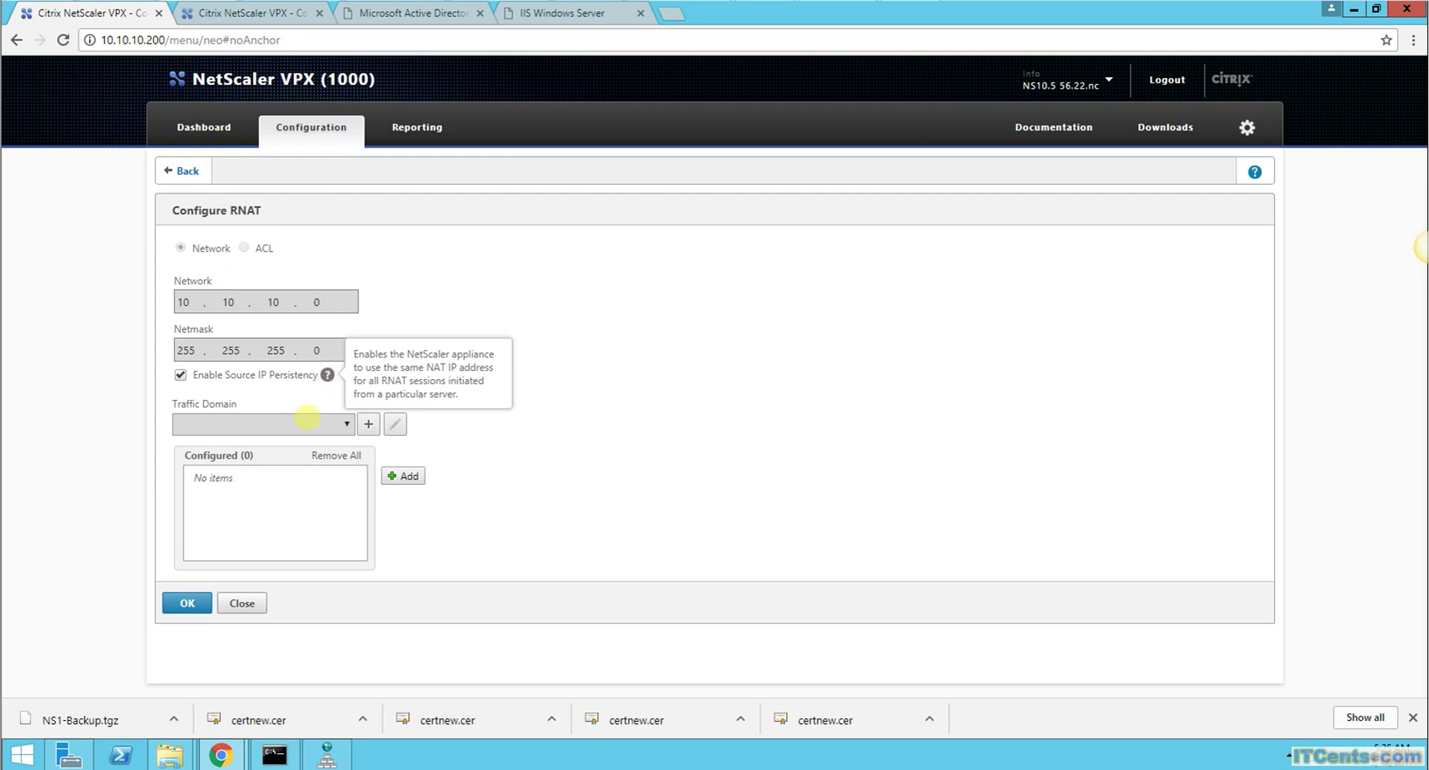
{"action": "left_click", "coordinate": [408, 474]}
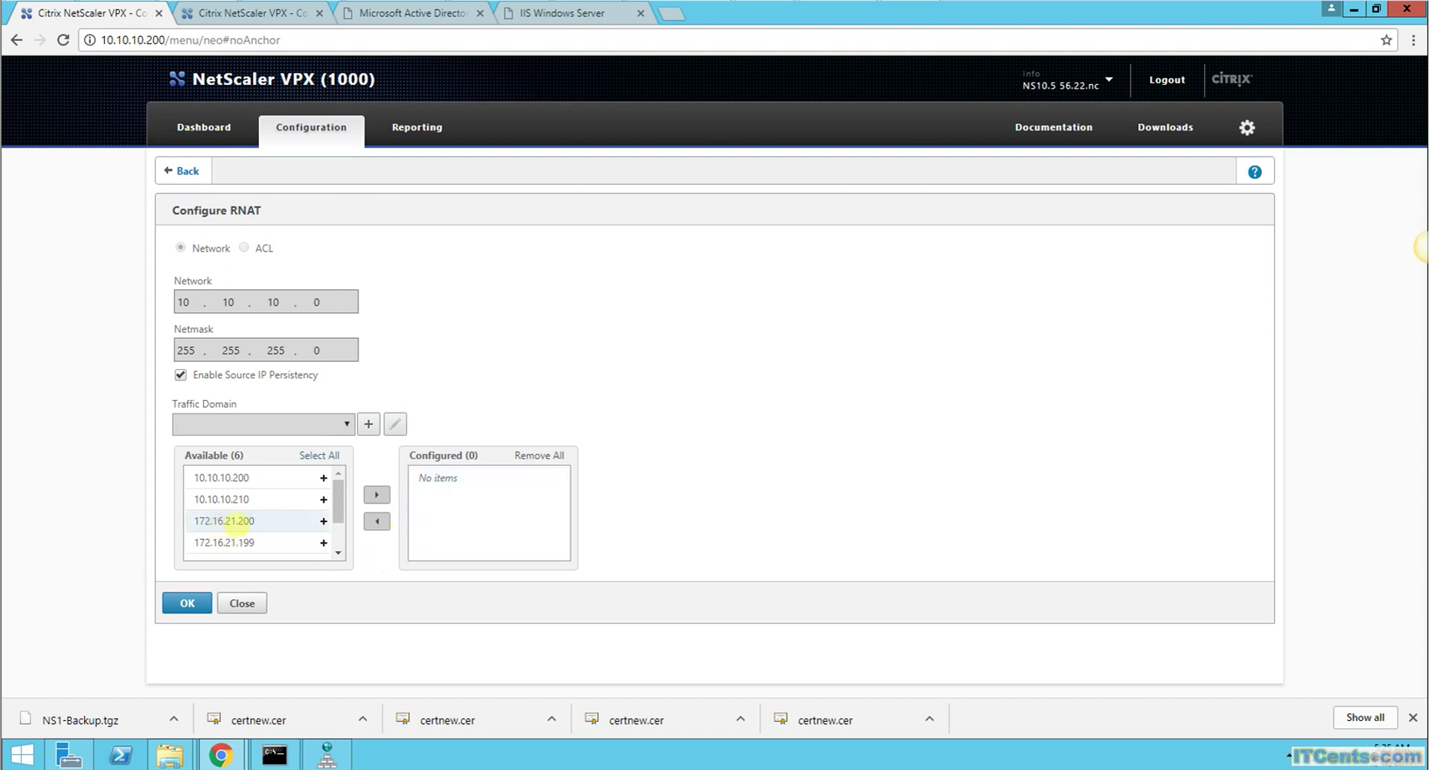
{"action": "left_click", "coordinate": [245, 521]}
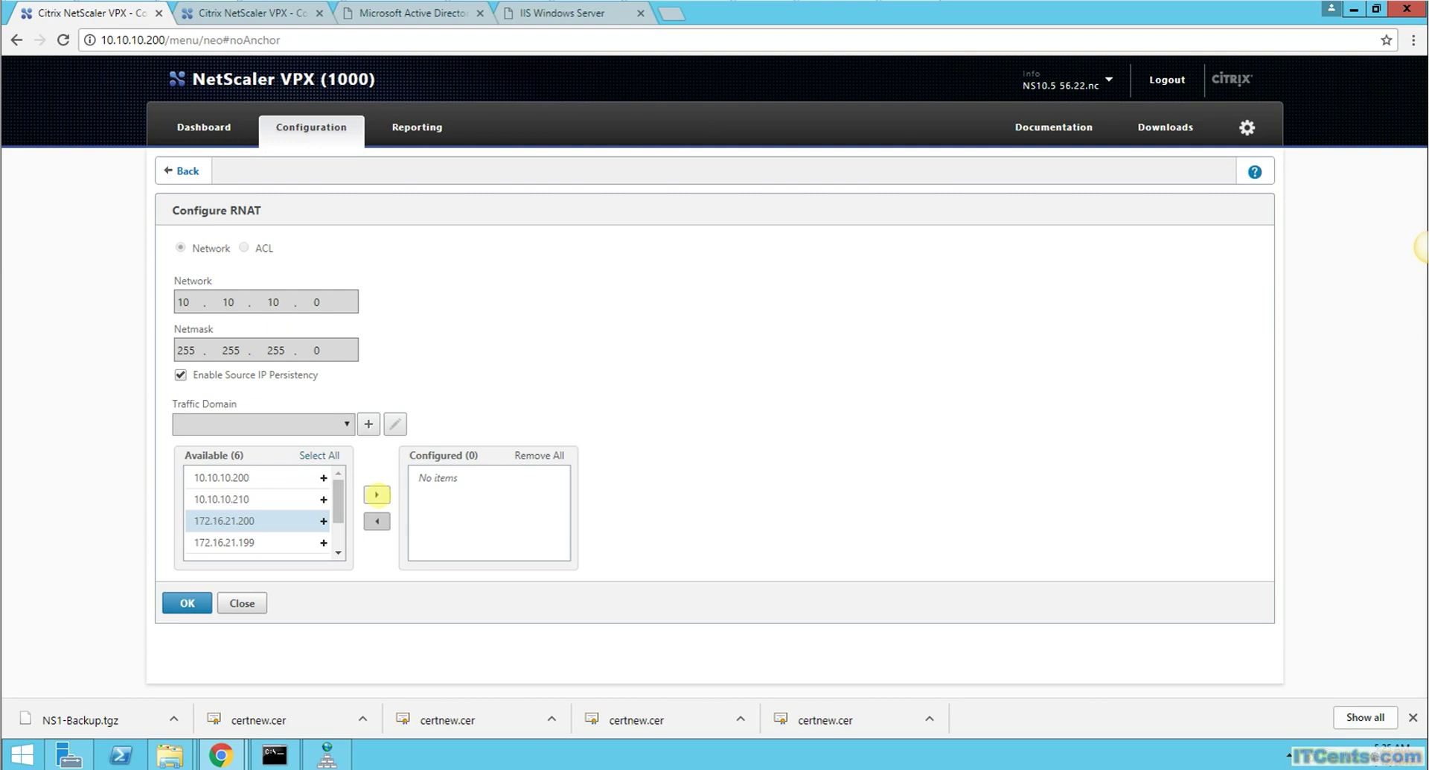
{"action": "left_click", "coordinate": [376, 494]}
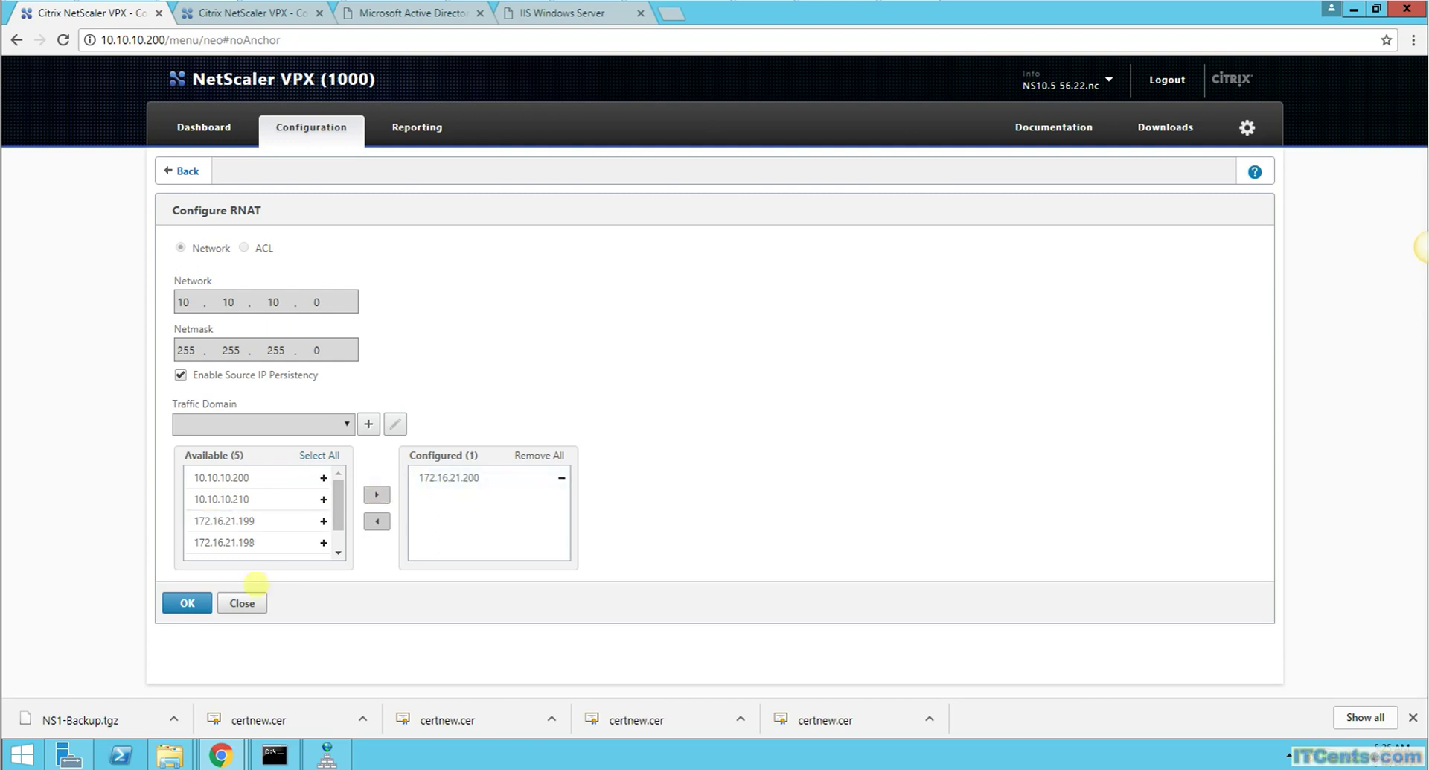
{"action": "left_click", "coordinate": [183, 602]}
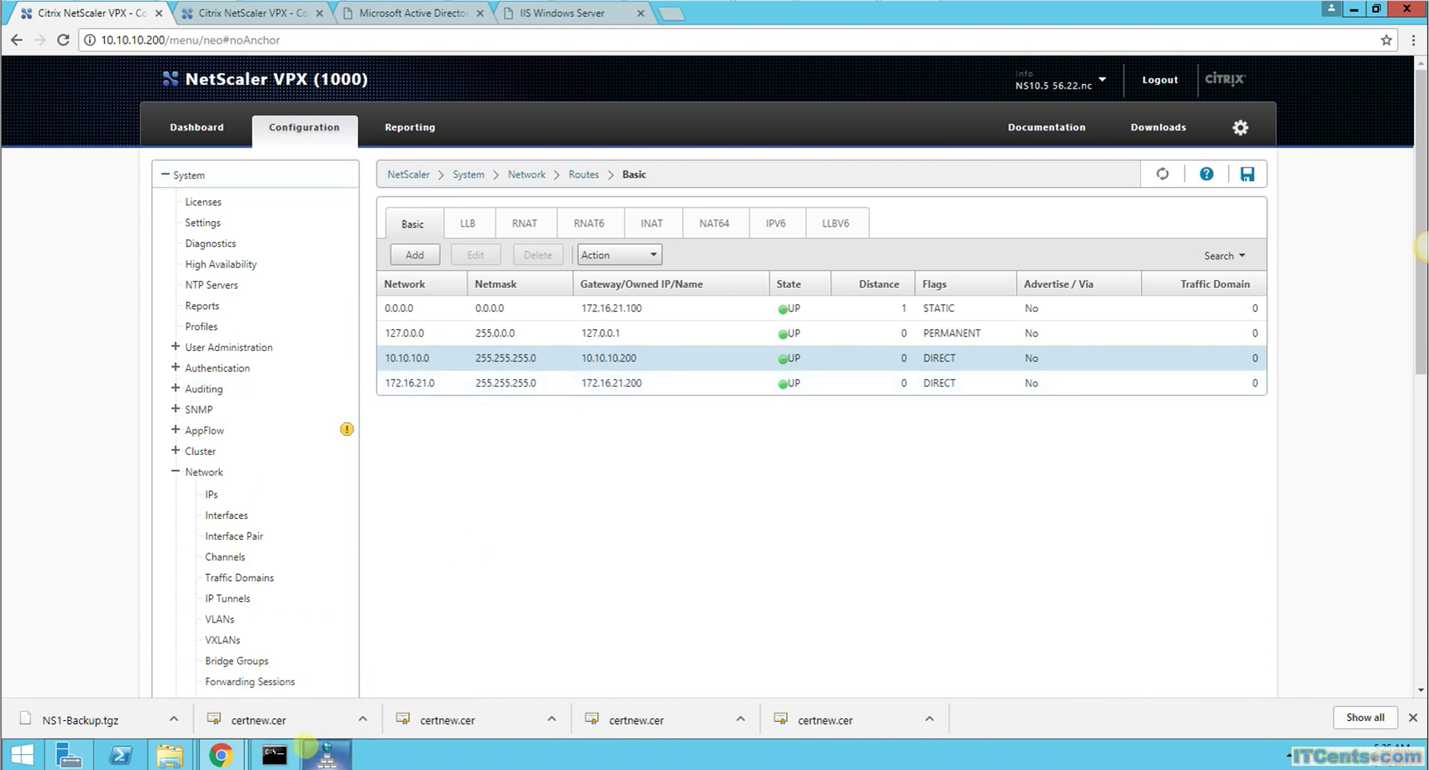
- Run the continuous ping to 182.50.132.242 from Windows, getting 14 of 14 replies, then stop it
{"action": "left_click", "coordinate": [275, 753]}
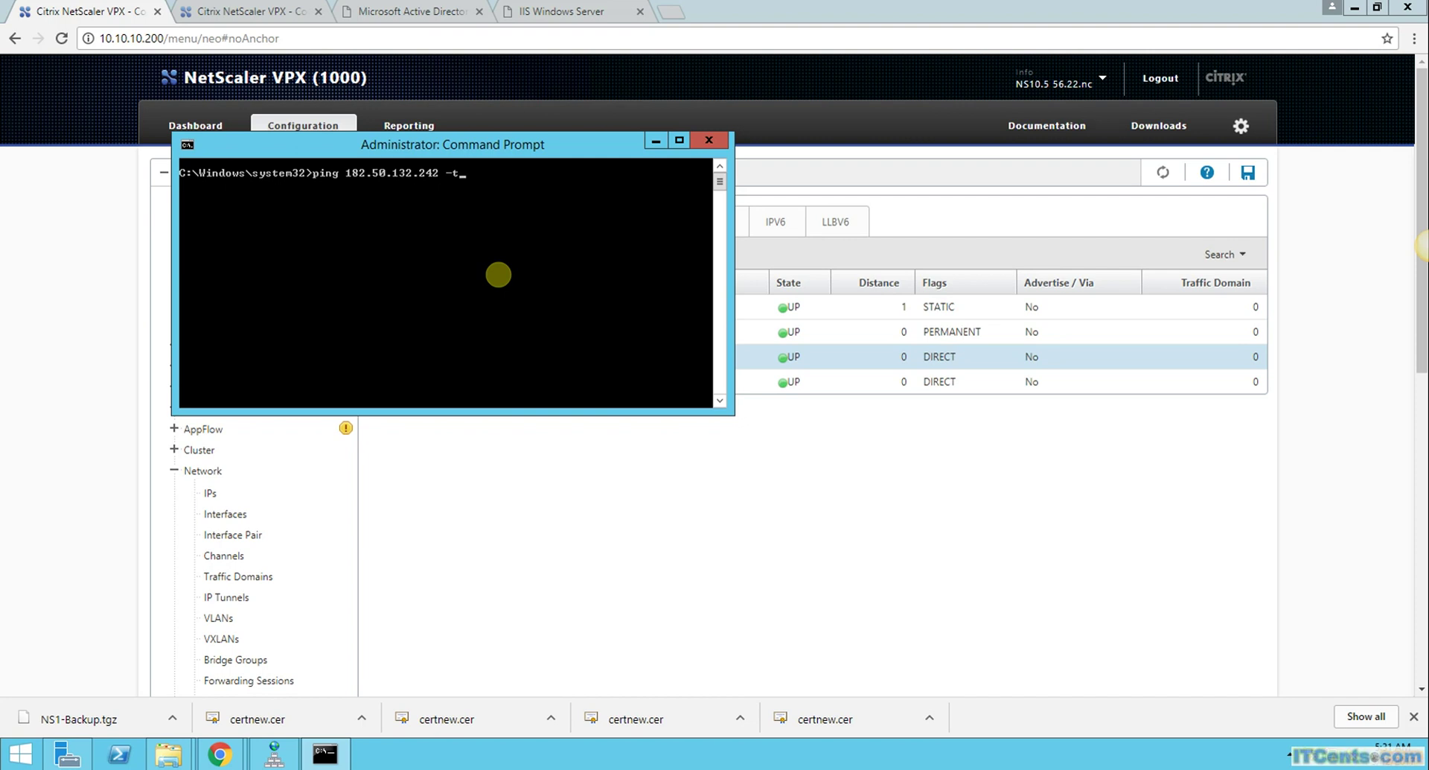
{"action": "key", "text": "Return"}
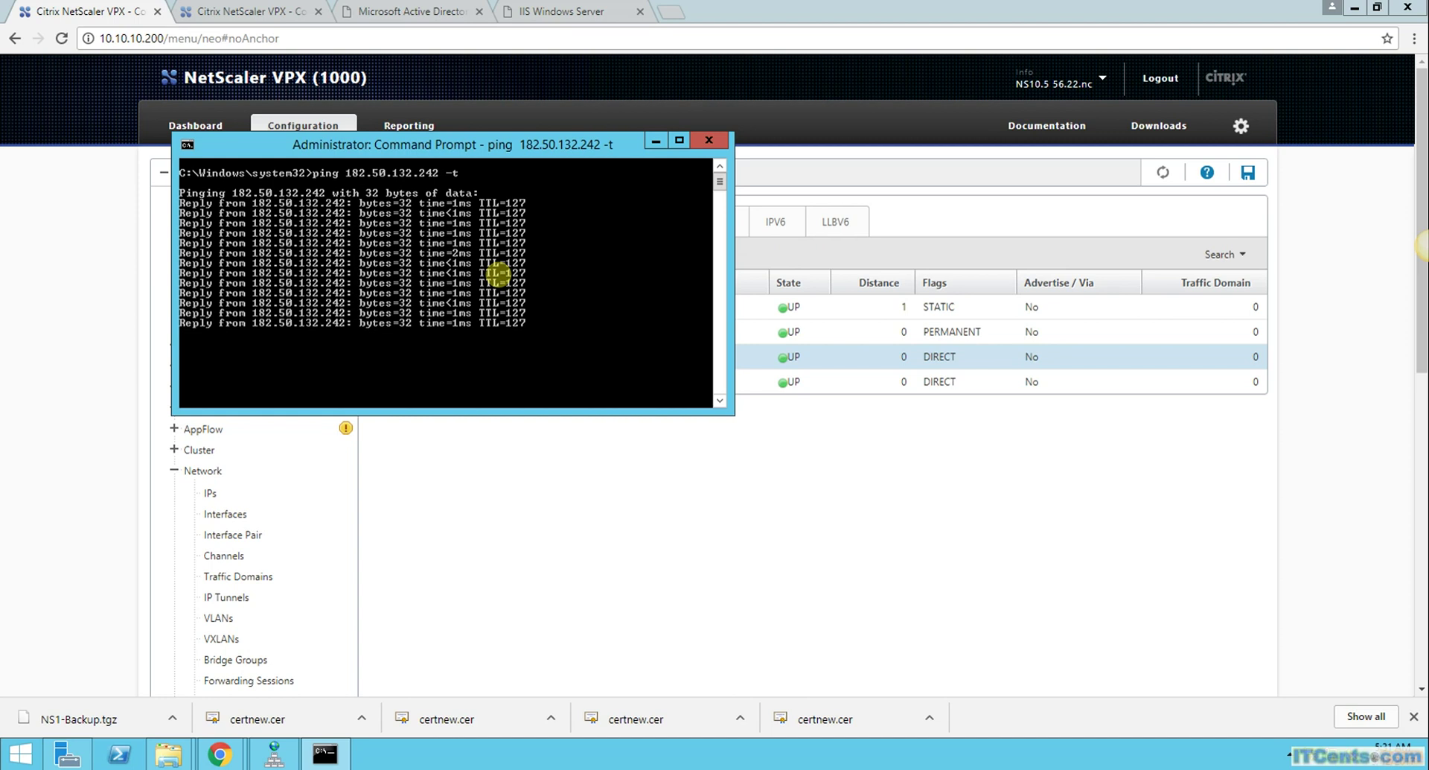
{"action": "key", "text": "ctrl+c"}
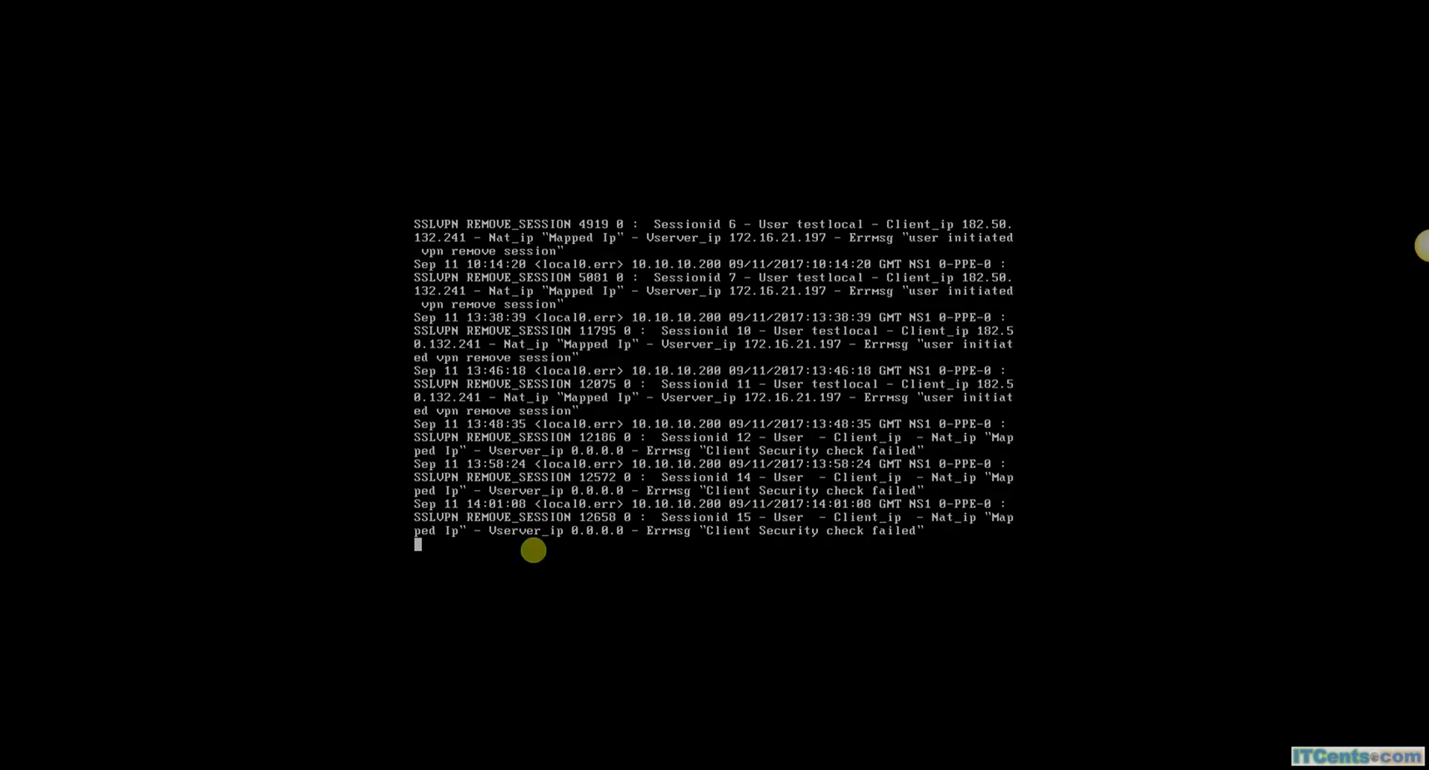
- Ping 182.50.132.242 from the root@NS1# shell and stop it after 28 replies with 0% loss
{"action": "key", "text": "Return"}
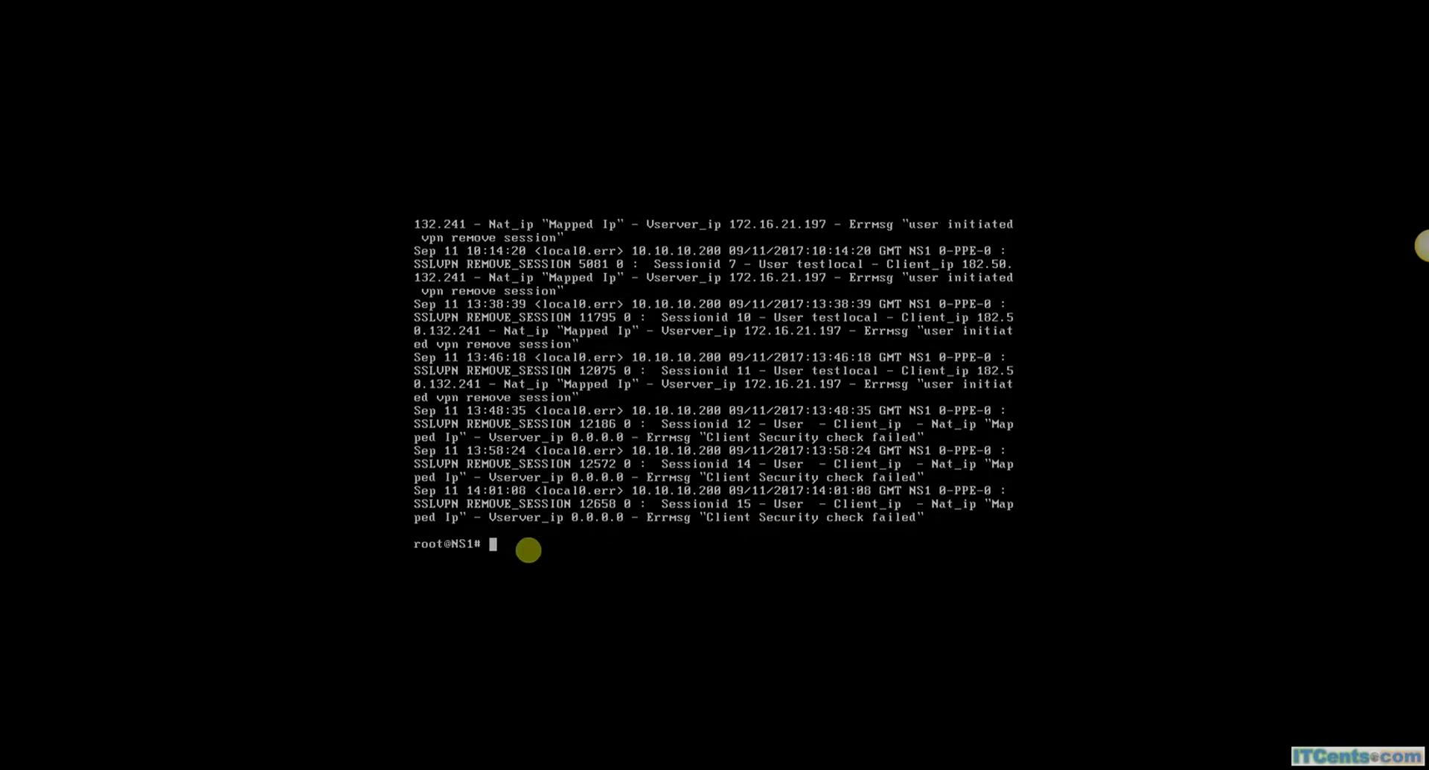
{"action": "type", "text": "ping 182.50.132.242"}
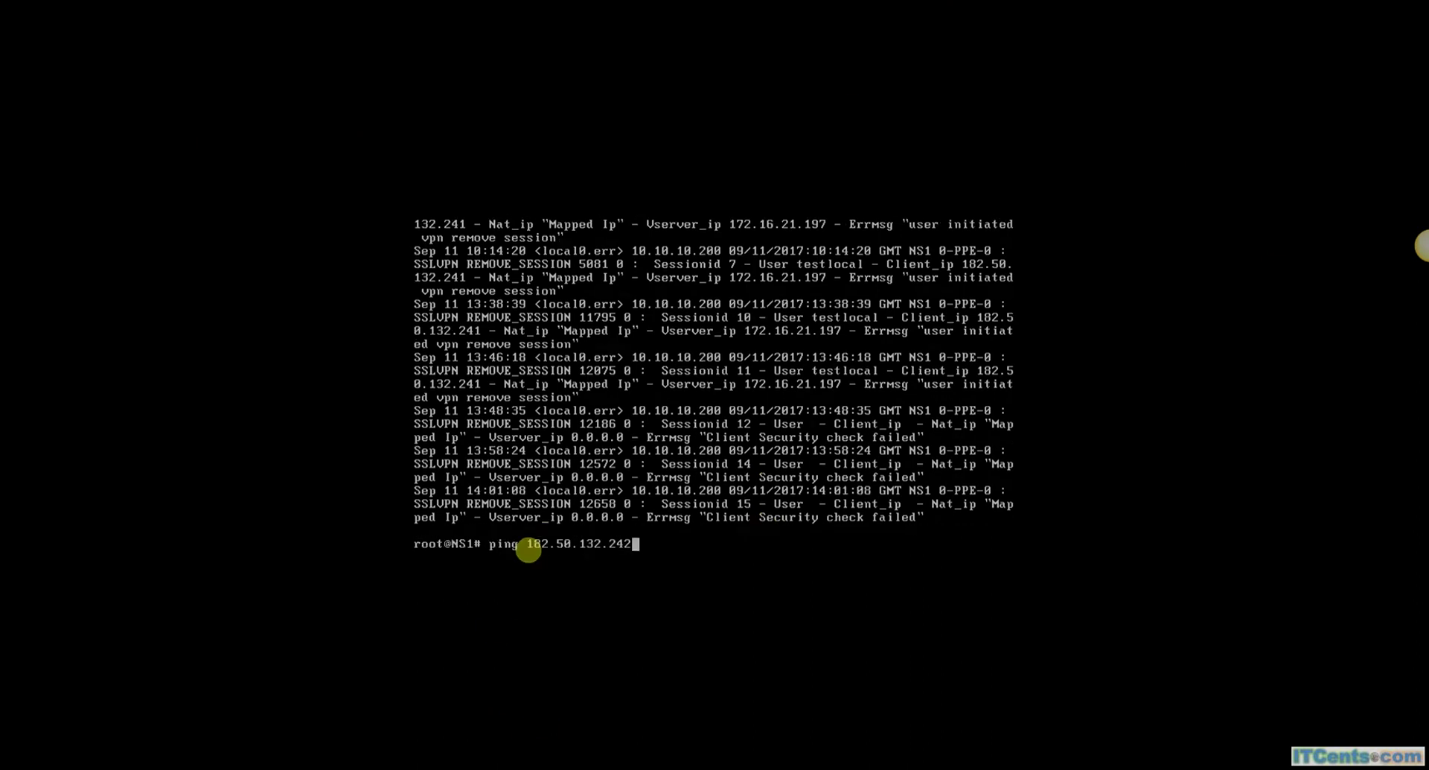
{"action": "key", "text": "Return"}
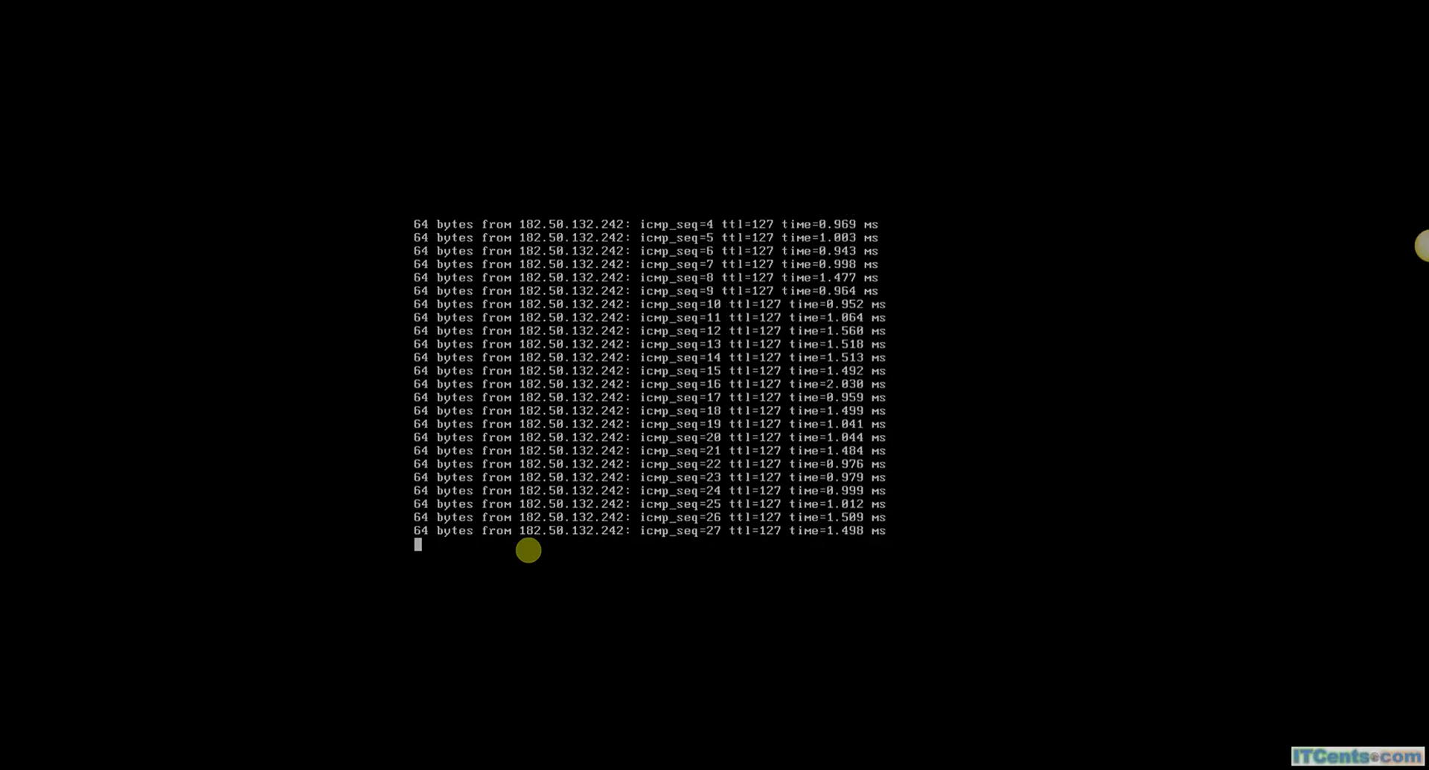
{"action": "key", "text": "ctrl+c"}
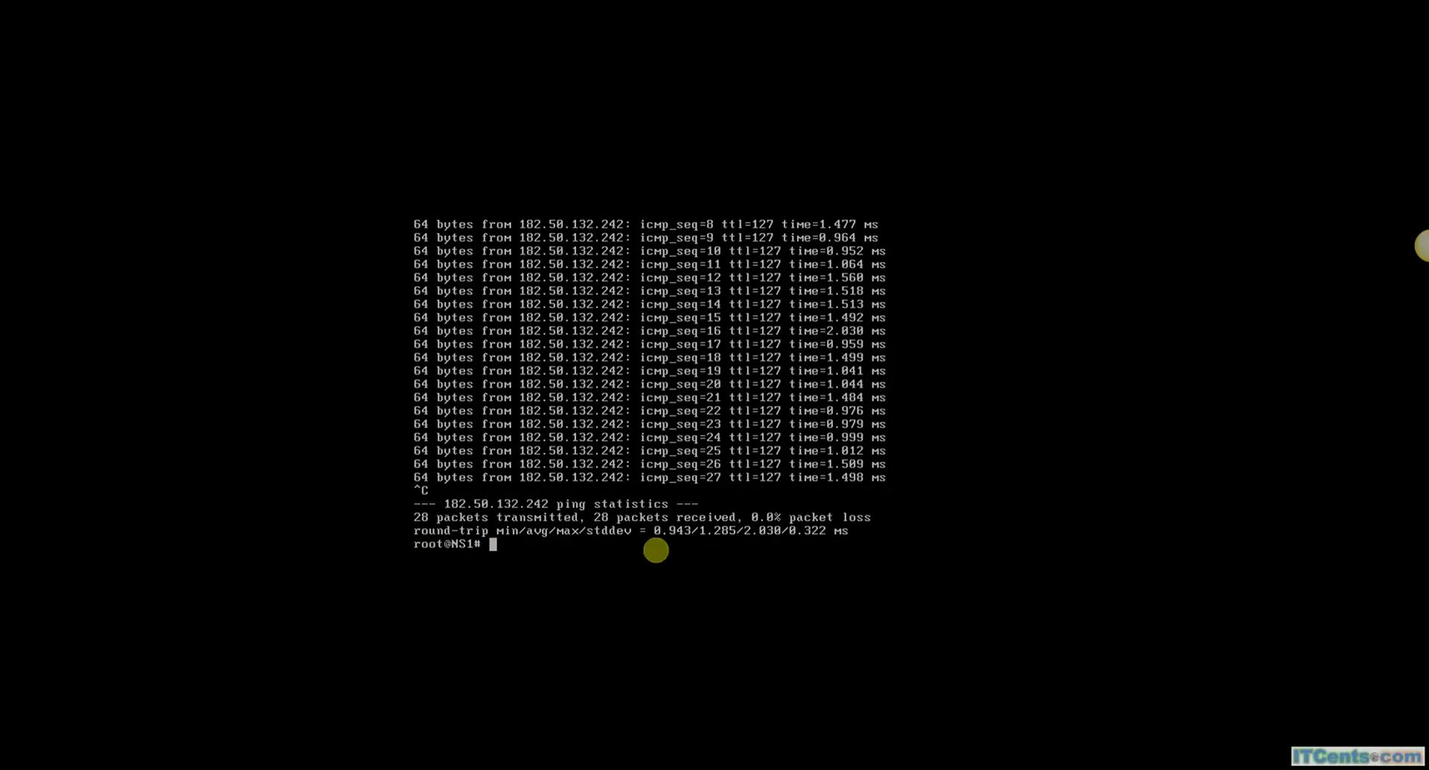